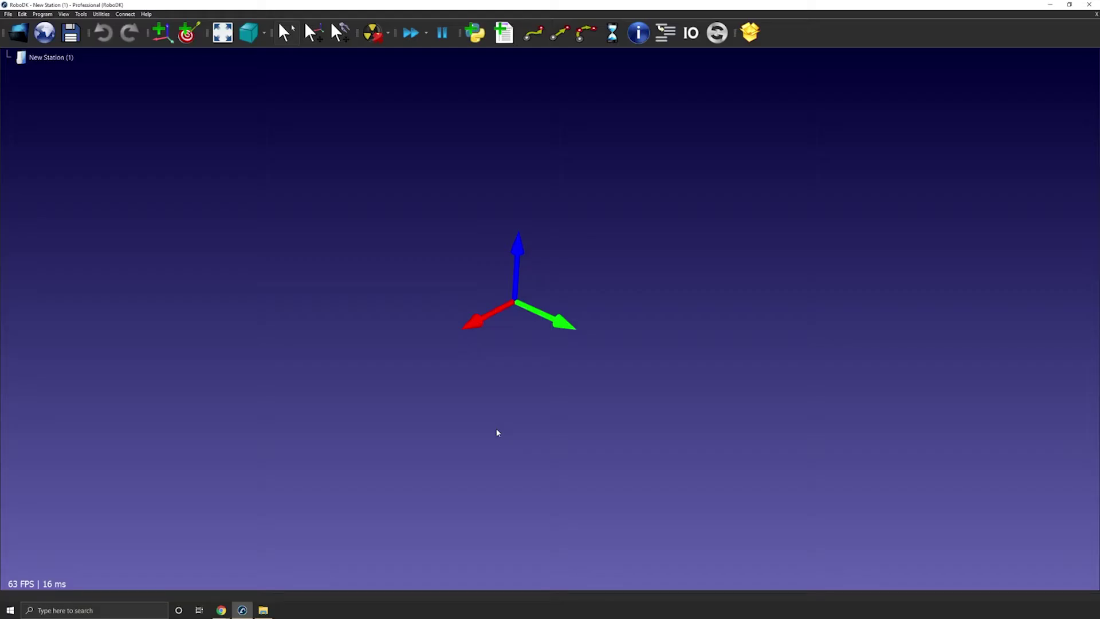
- Import 3 axes linear rail.stp from the Part folder into the station and fit the gantry upright in view
left_click(263, 609)
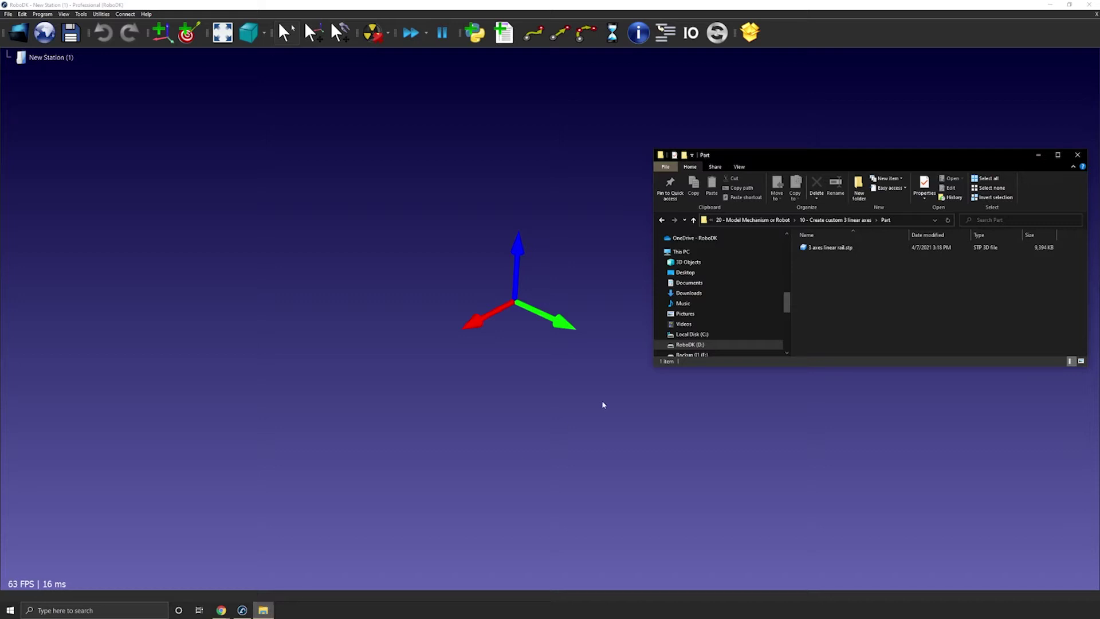
left_click(826, 252)
left_click_drag(826, 252, 397, 246)
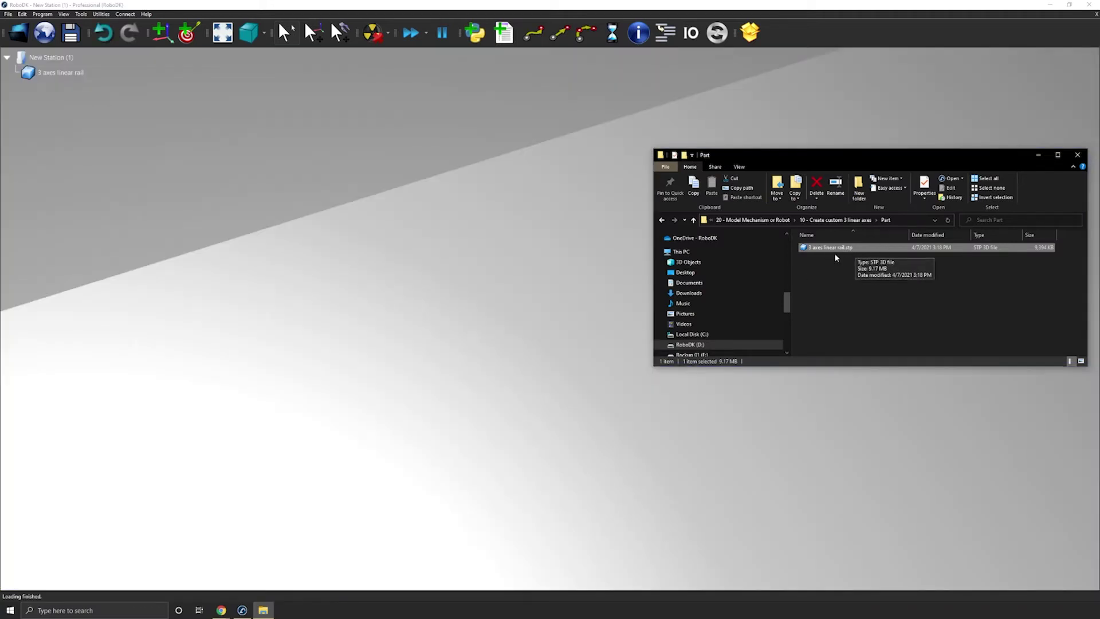
scroll(452, 297, "down", 5)
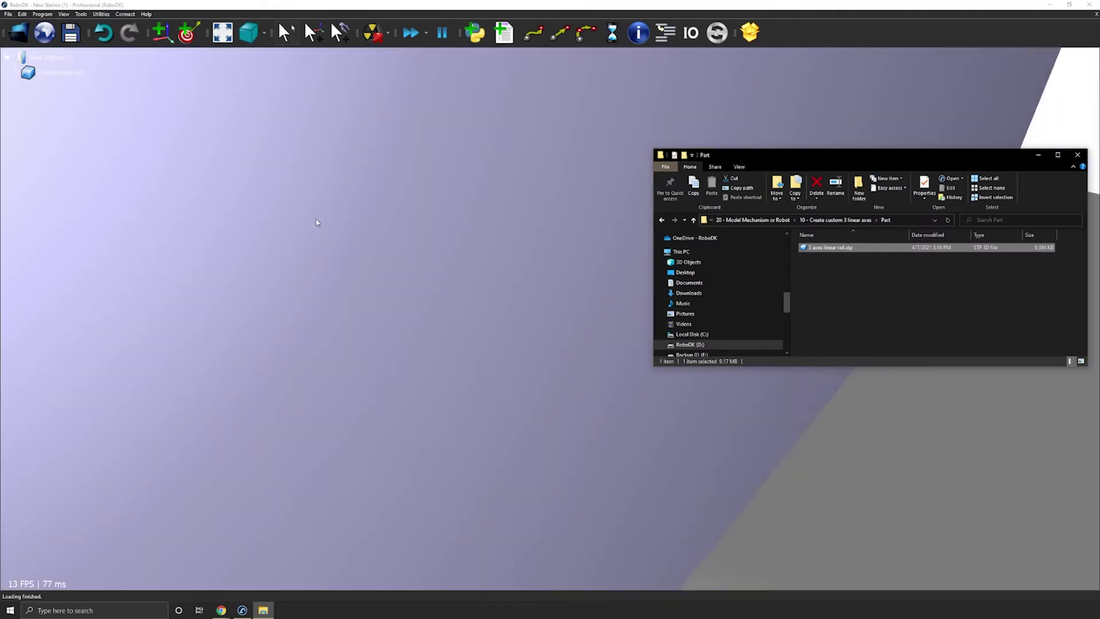
left_click(222, 32)
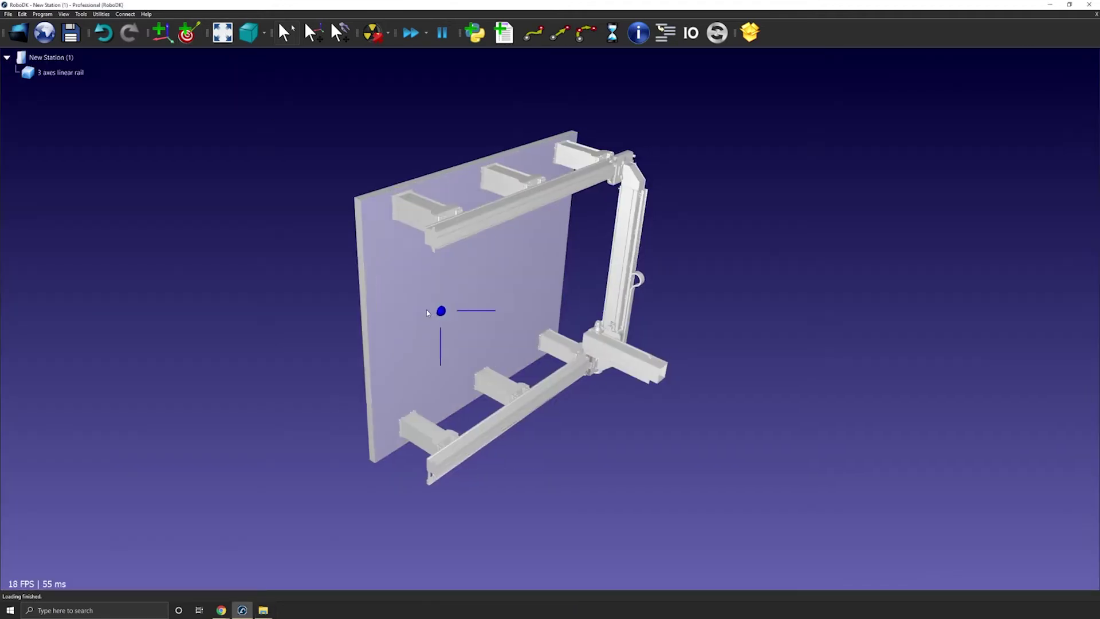
left_click_drag(427, 312, 217, 118)
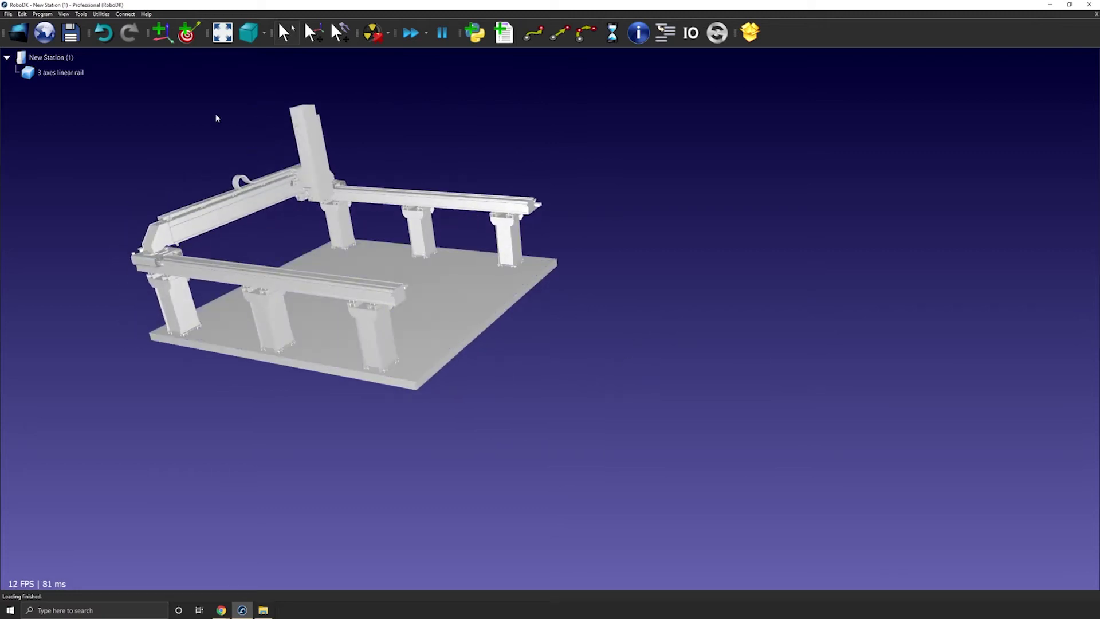
- Bring up the mechanism builder's 3 linear axes (H bot) setup with its reference diagram enlarged
left_click(101, 14)
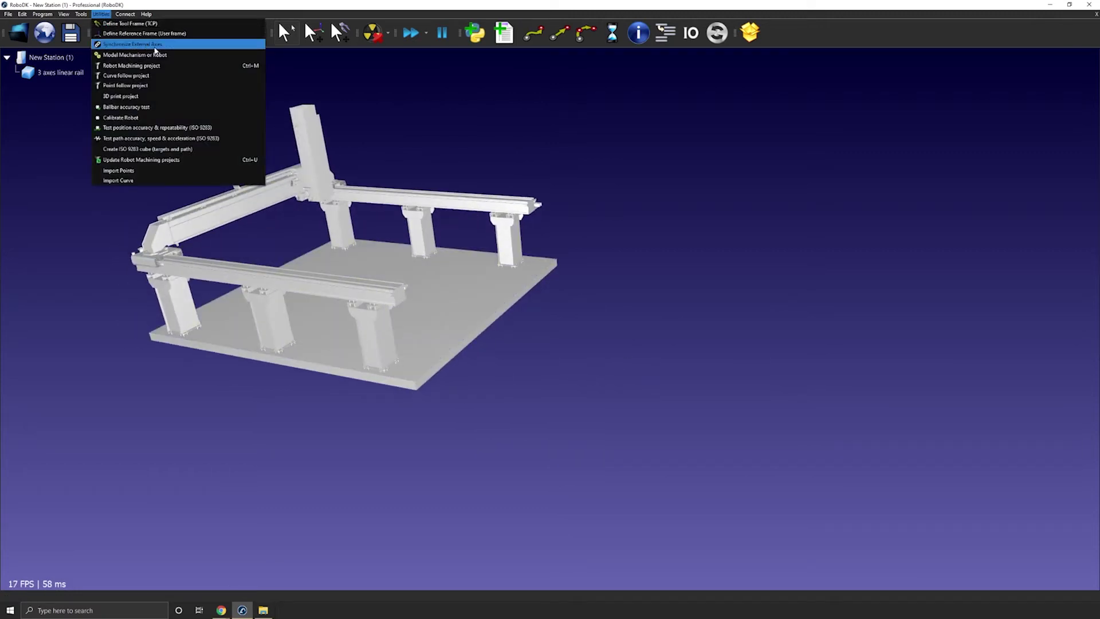
left_click(170, 56)
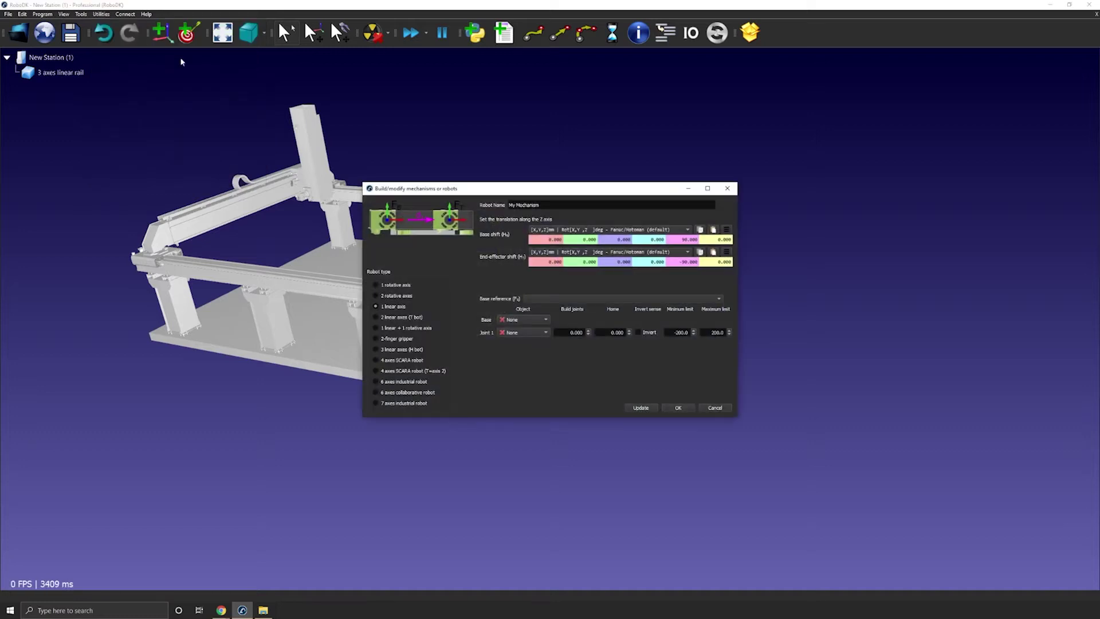
left_click_drag(469, 187, 716, 114)
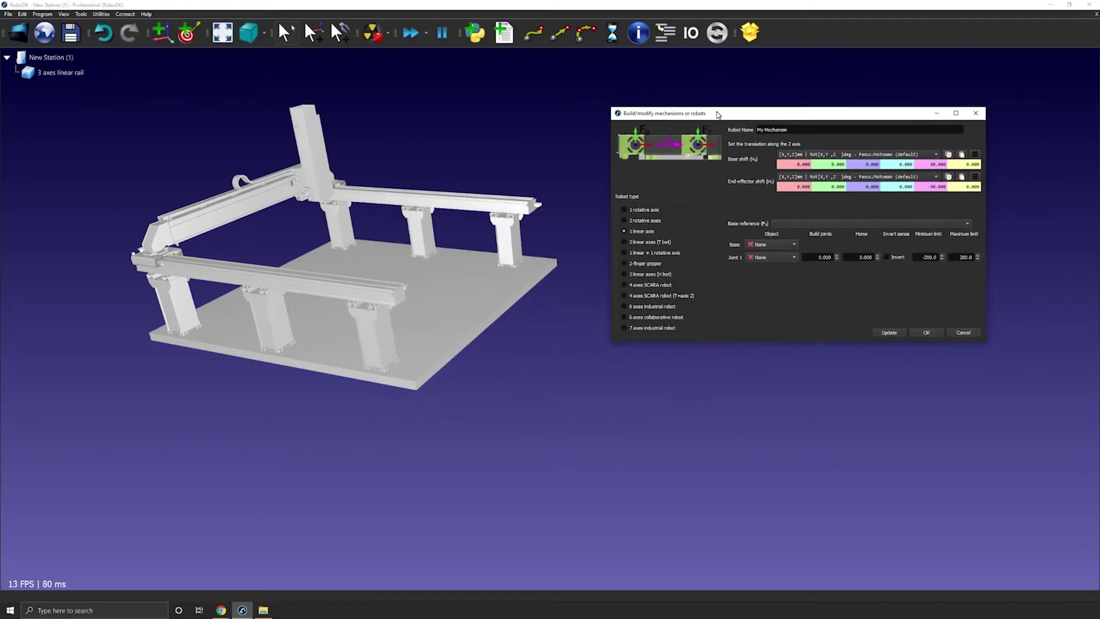
left_click(624, 275)
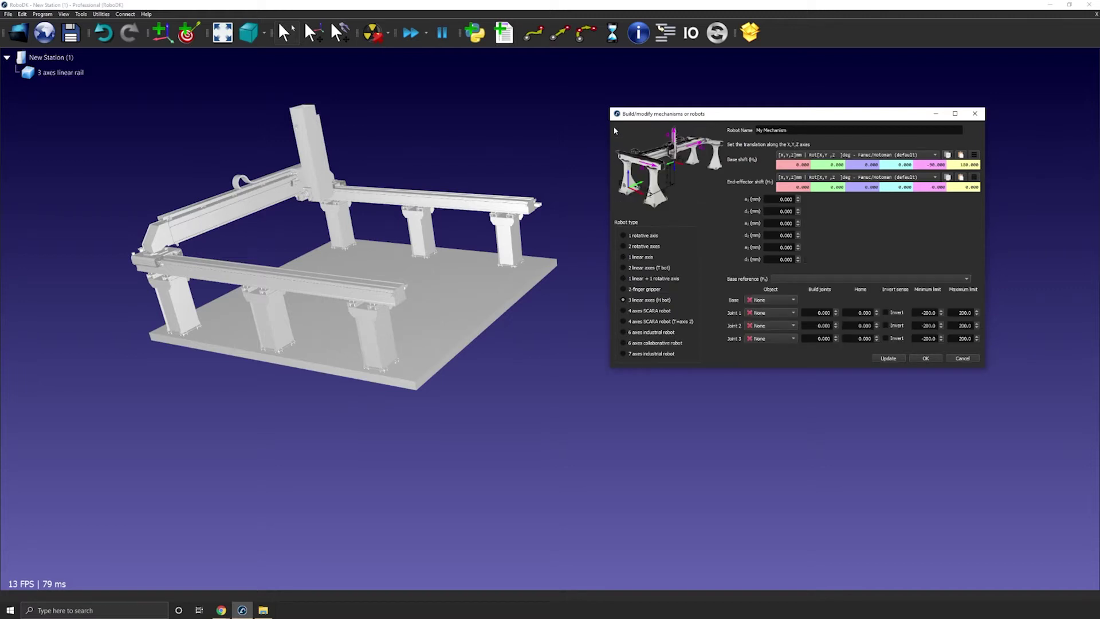
left_click_drag(610, 107, 453, 12)
left_click_drag(541, 24, 417, 56)
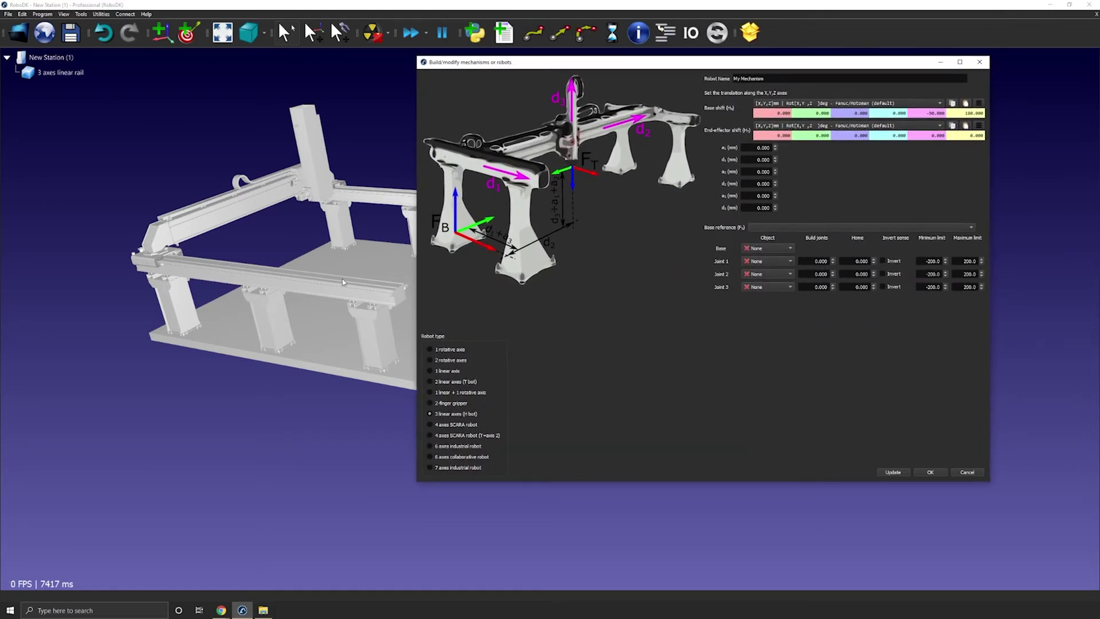
- Examine the gantry's rails, carriage and supports from several angles against the H bot diagram, and close the mechanism builder
mouse_move(300, 278)
left_mouse_down()
mouse_move(280, 273)
mouse_move(226, 316)
mouse_move(318, 302)
mouse_move(300, 257)
mouse_move(285, 285)
left_mouse_up()
right_click_drag(286, 285, 283, 316)
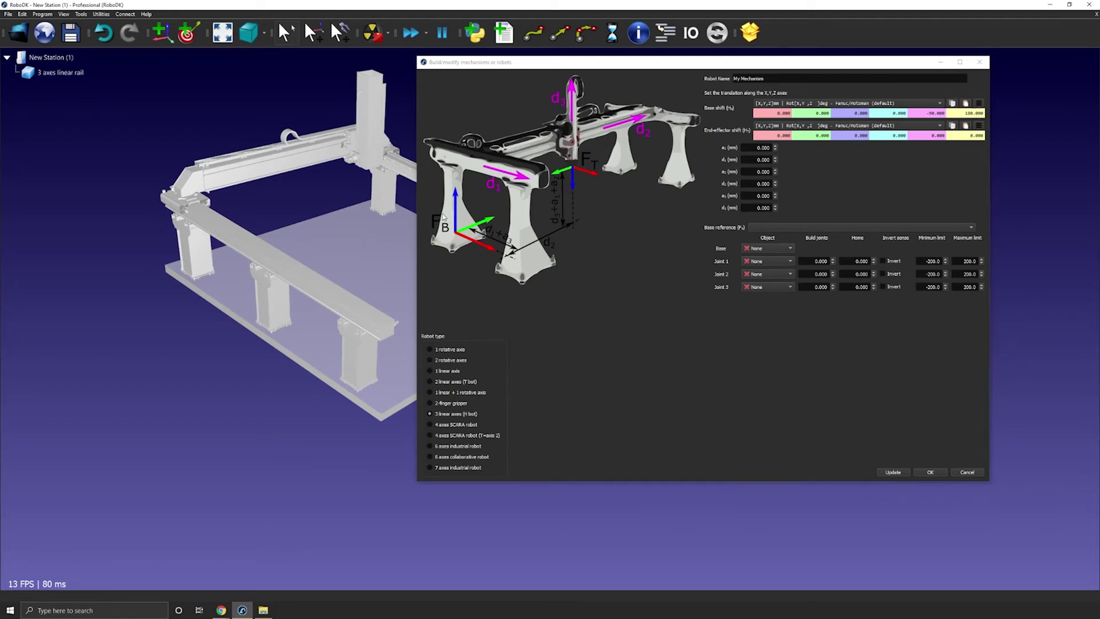
left_click_drag(335, 247, 253, 214)
scroll(253, 214, "up", 5)
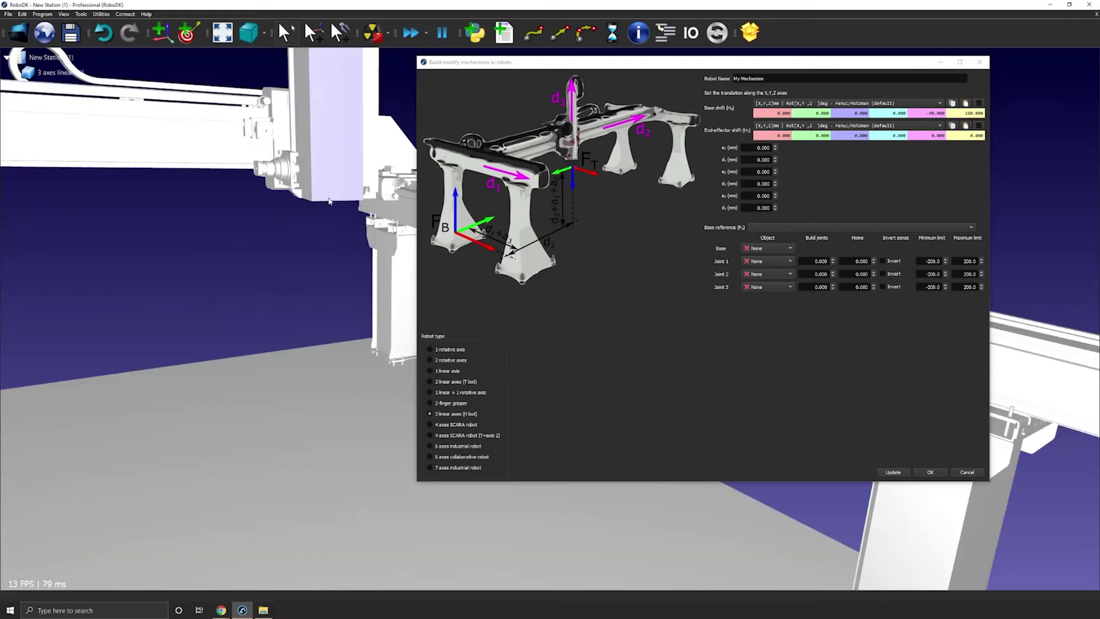
mouse_move(329, 201)
left_mouse_down()
mouse_move(338, 164)
mouse_move(315, 212)
left_mouse_up()
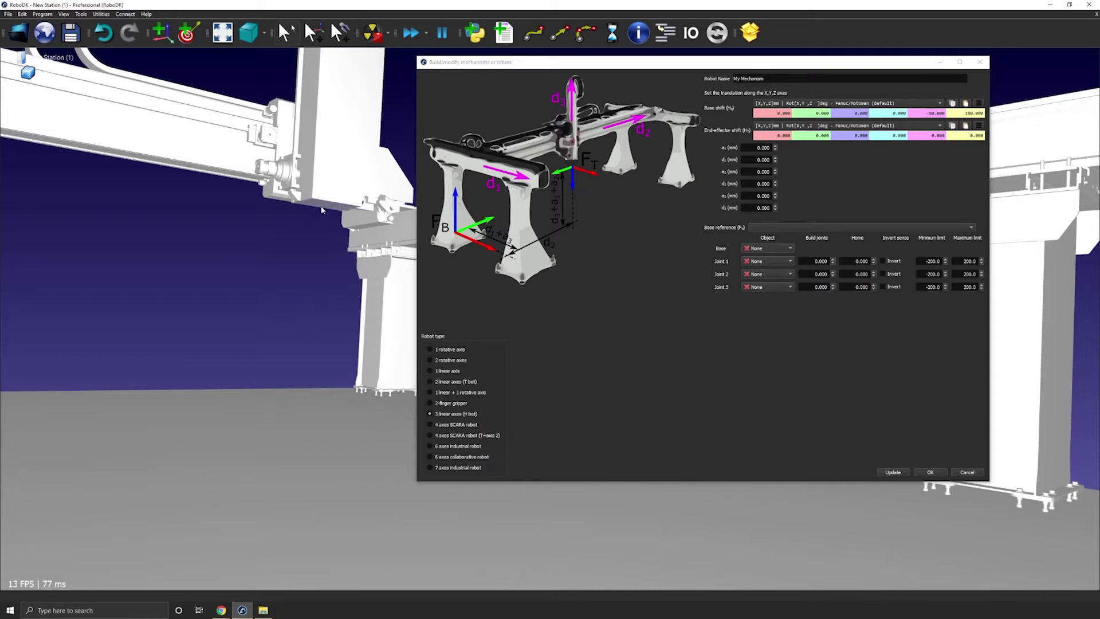
scroll(321, 210, "down", 3)
right_click_drag(321, 209, 309, 252)
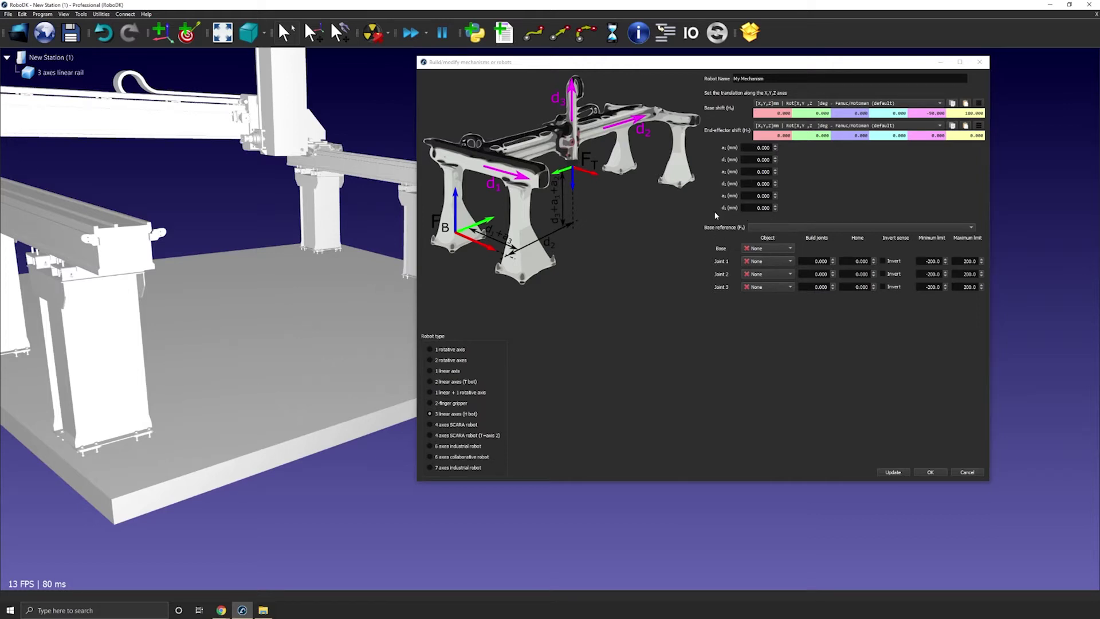
middle_click_drag(307, 217, 382, 303)
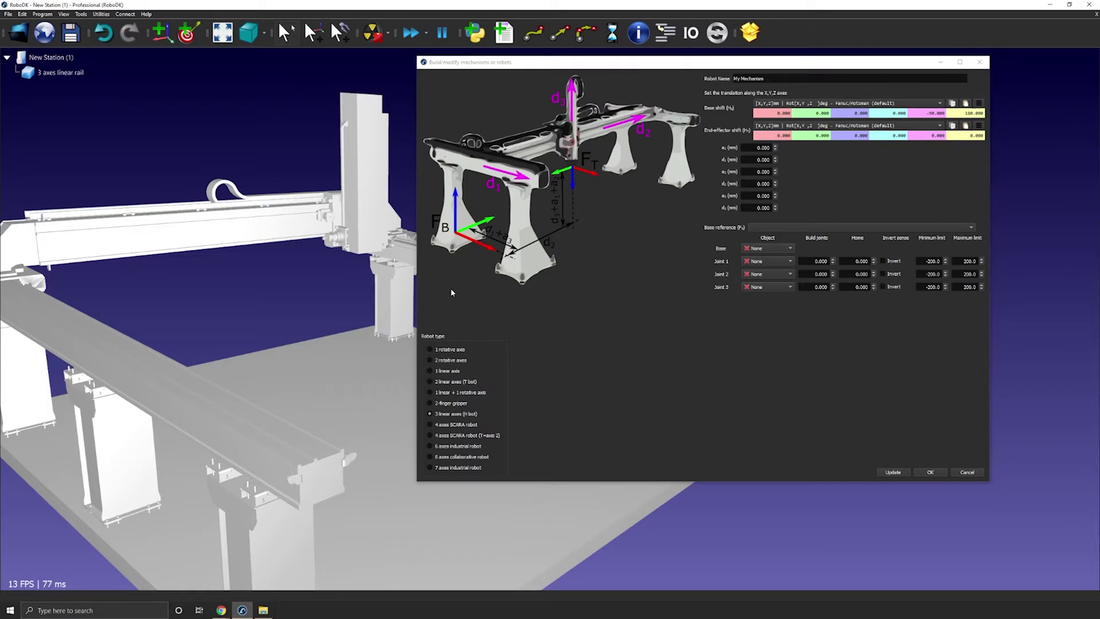
right_click_drag(373, 309, 381, 279)
scroll(383, 280, "down", 2)
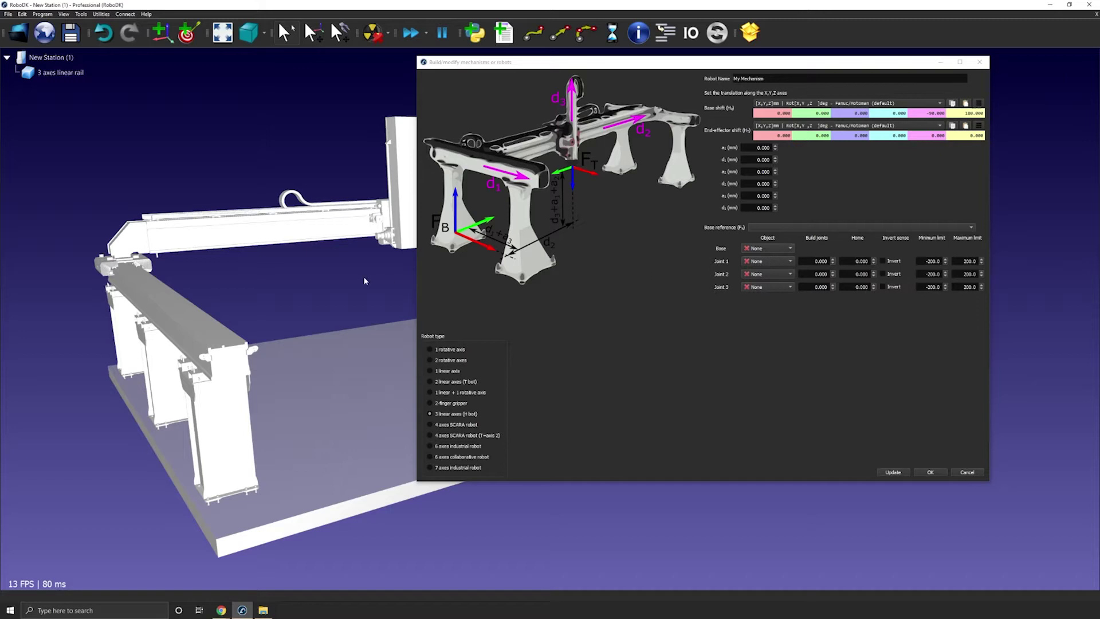
right_click_drag(291, 275, 405, 257)
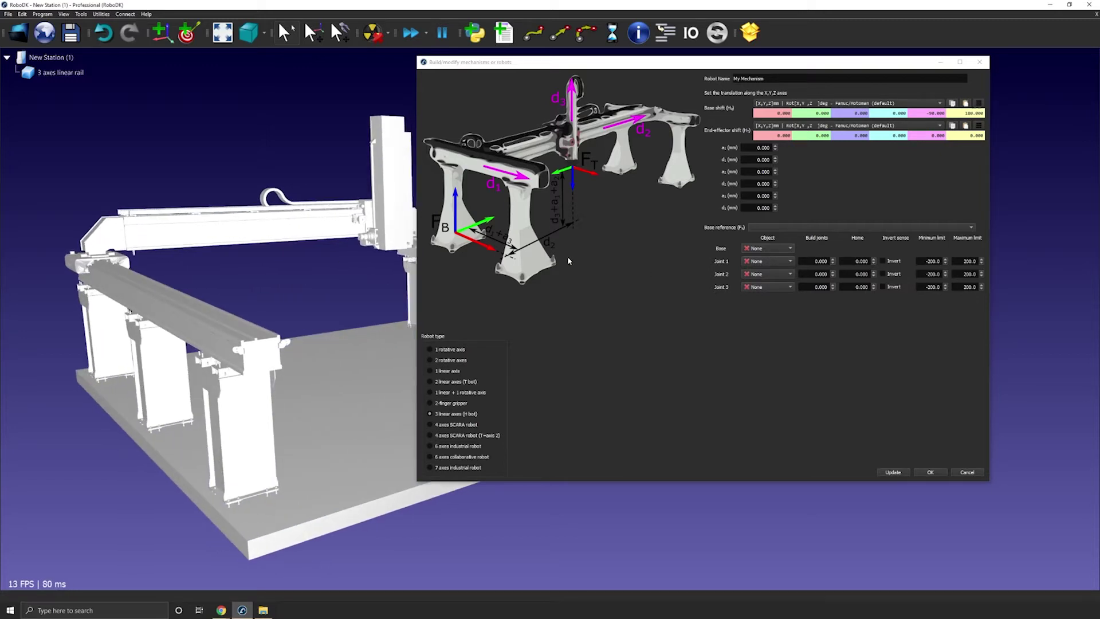
left_click(223, 228)
right_click_drag(287, 292, 262, 292)
scroll(266, 296, "down", 2)
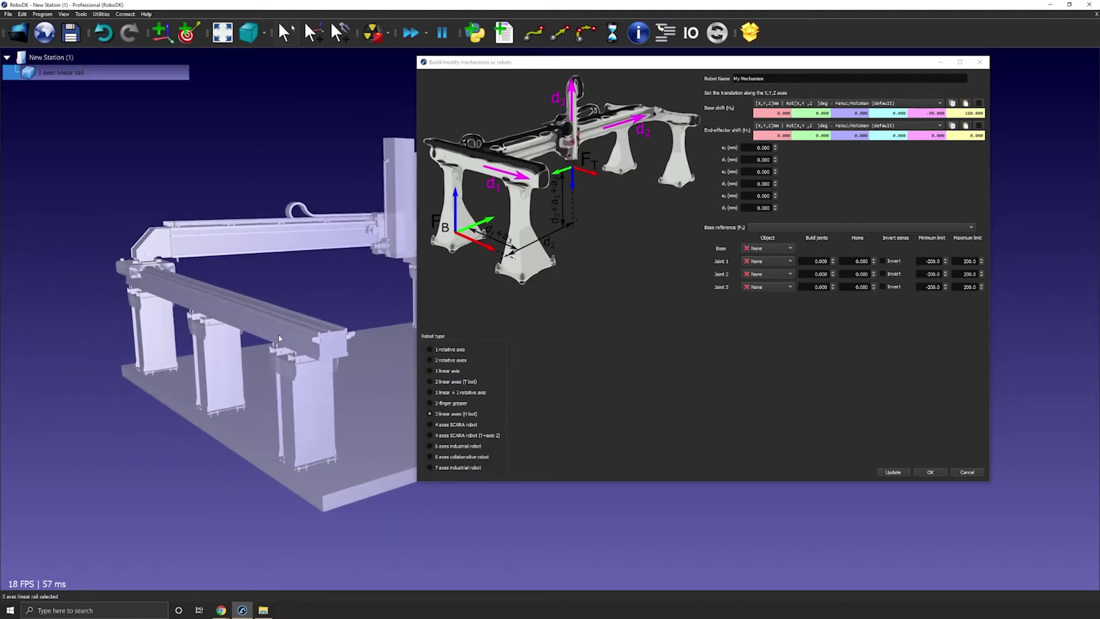
left_click_drag(474, 75, 505, 76)
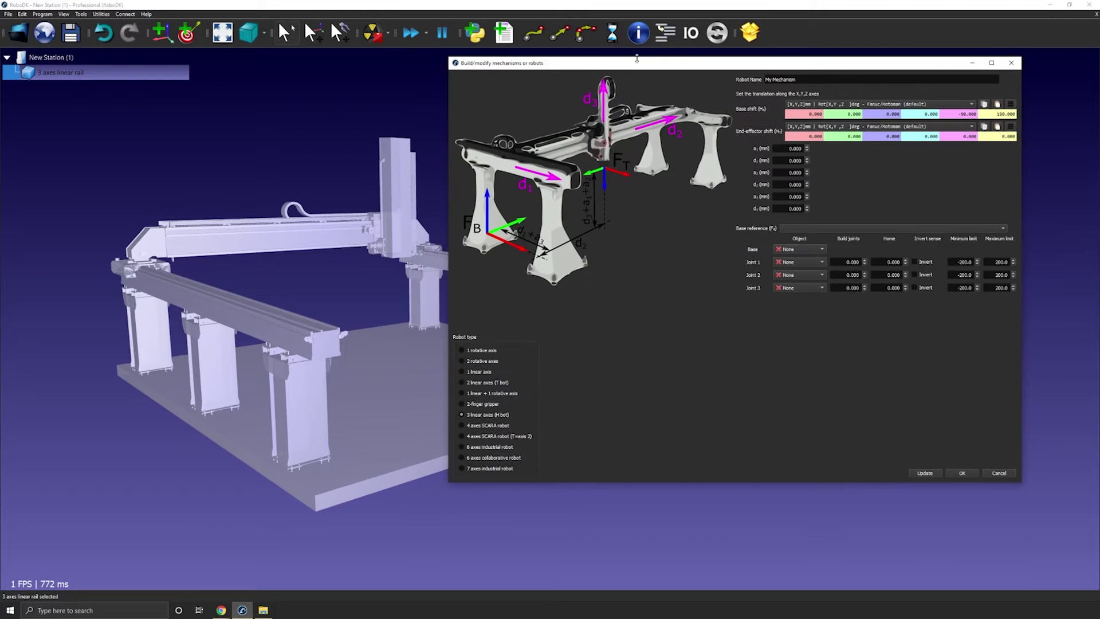
left_click(1012, 65)
- Delete the white and light grey face groups and the beige base plate faces from the gantry model using Change colors
left_click_drag(532, 226, 666, 177)
left_click(715, 147)
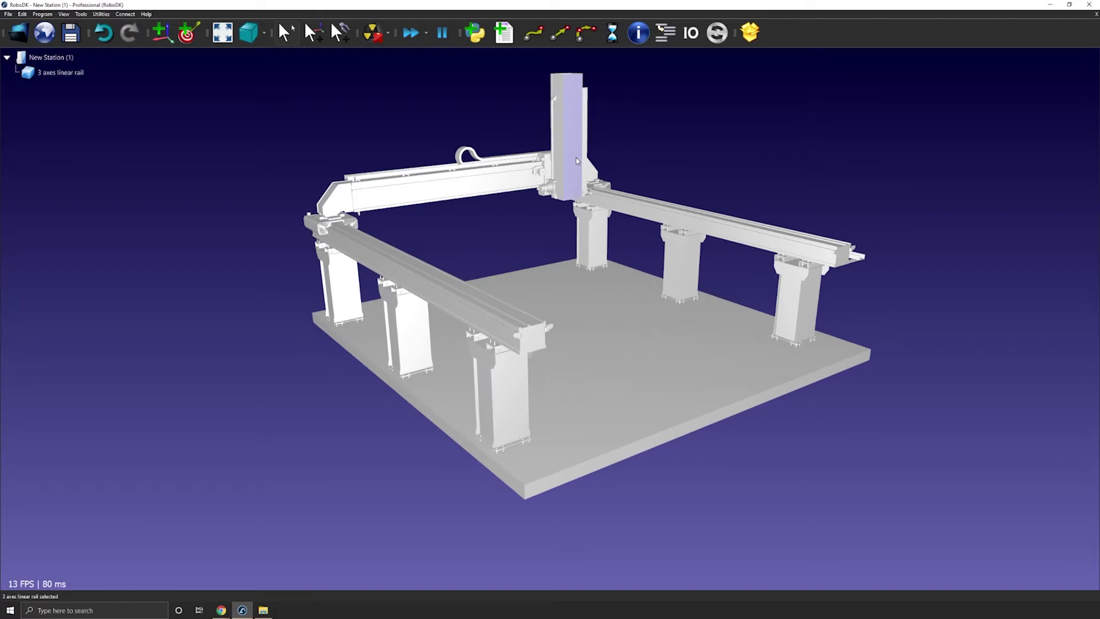
key("shift+t")
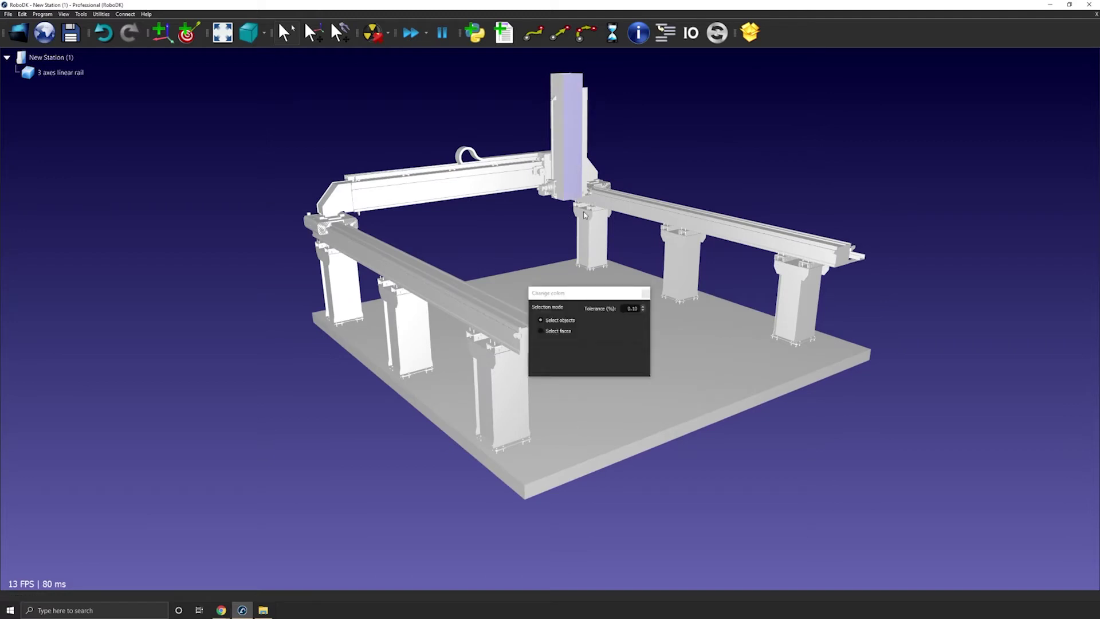
left_click(575, 170)
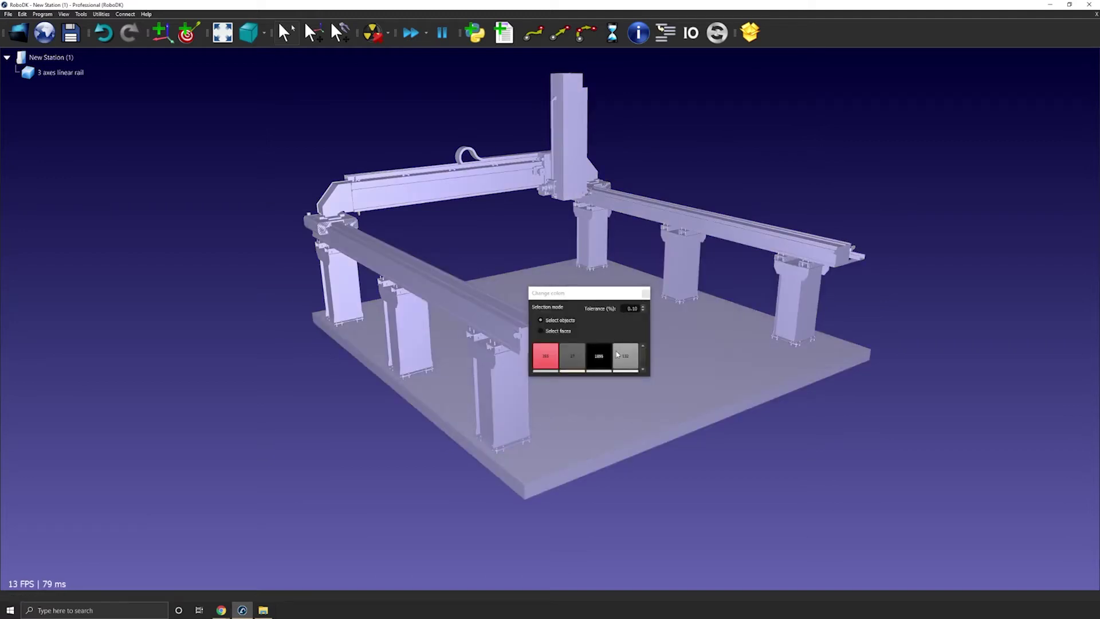
left_click_drag(642, 377, 641, 408)
right_click(627, 385)
left_click(652, 461)
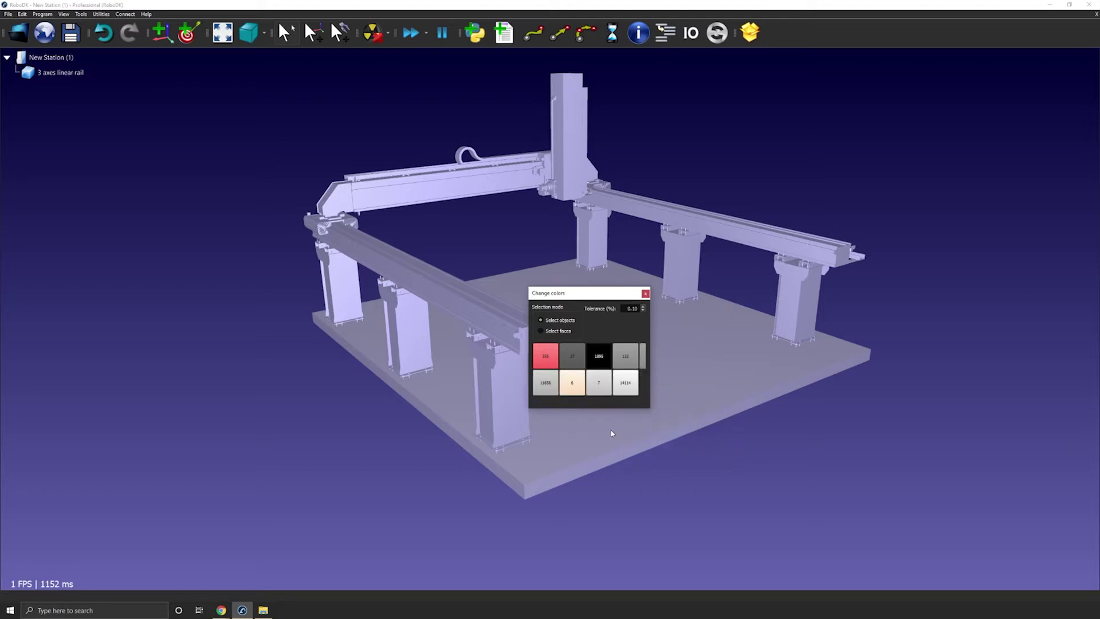
right_click(625, 385)
left_click(653, 458)
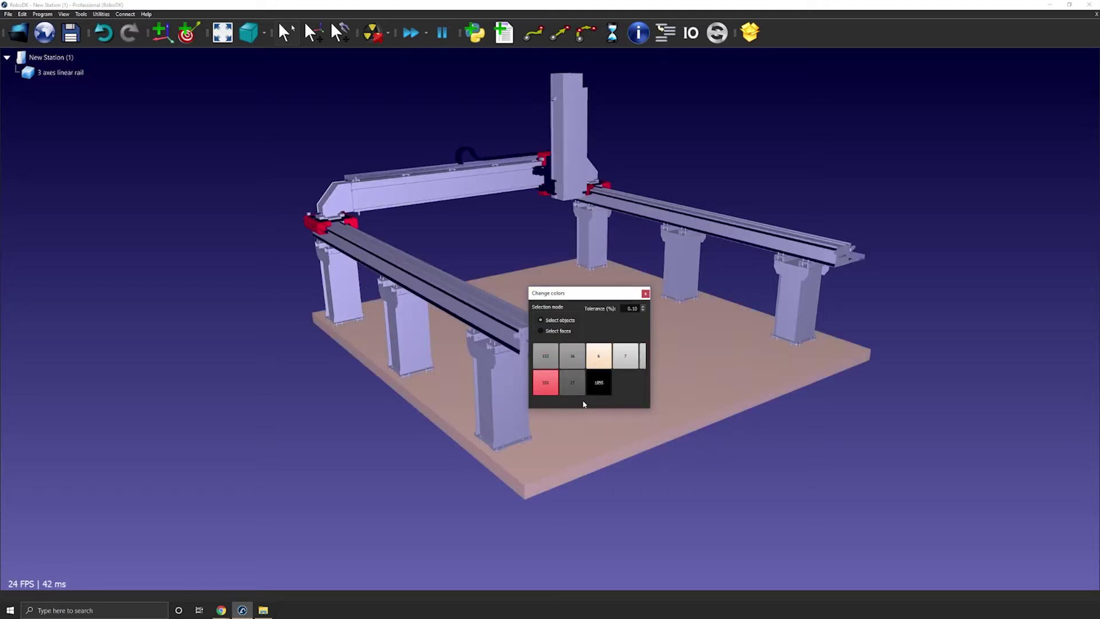
right_click(593, 347)
left_click(642, 424)
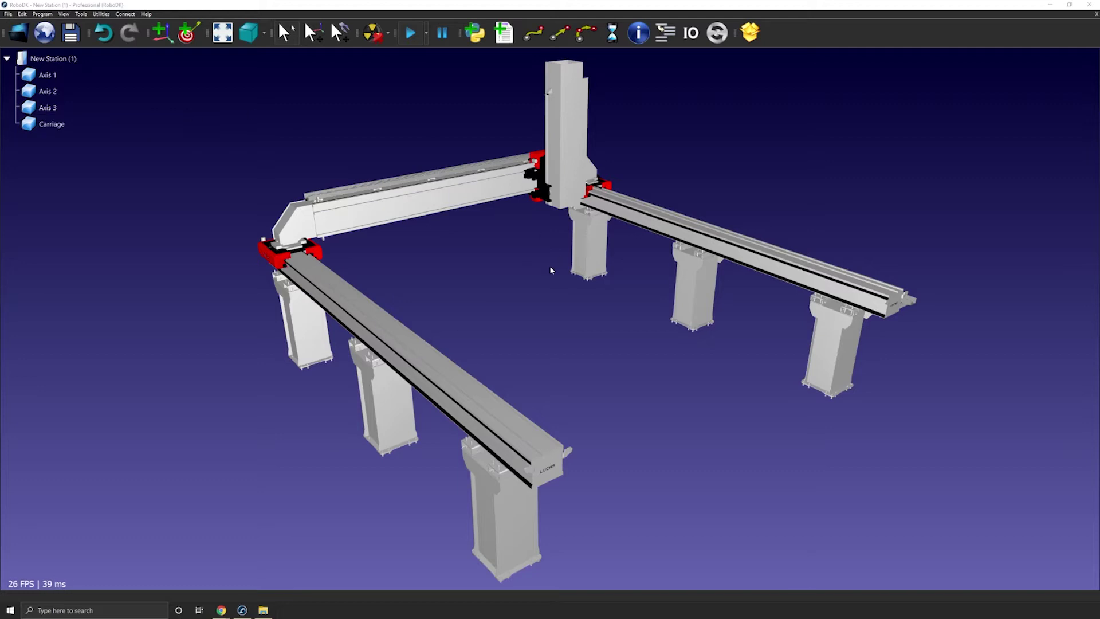
- Start a new 3 linear axes (H bot) mechanism and name the robot H Bot
left_click(95, 16)
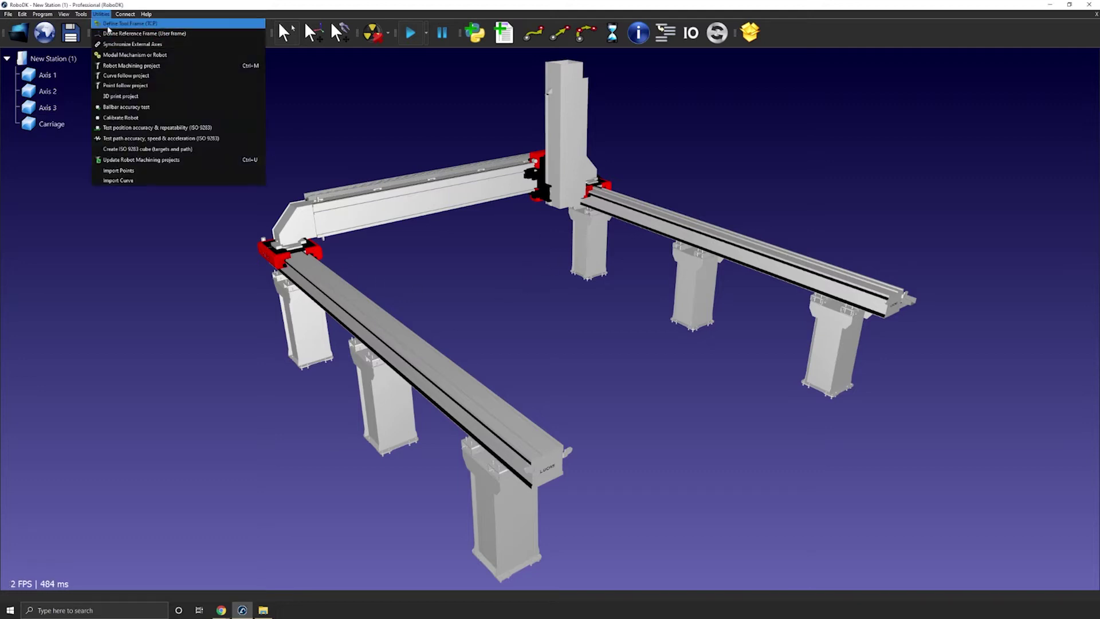
left_click(126, 54)
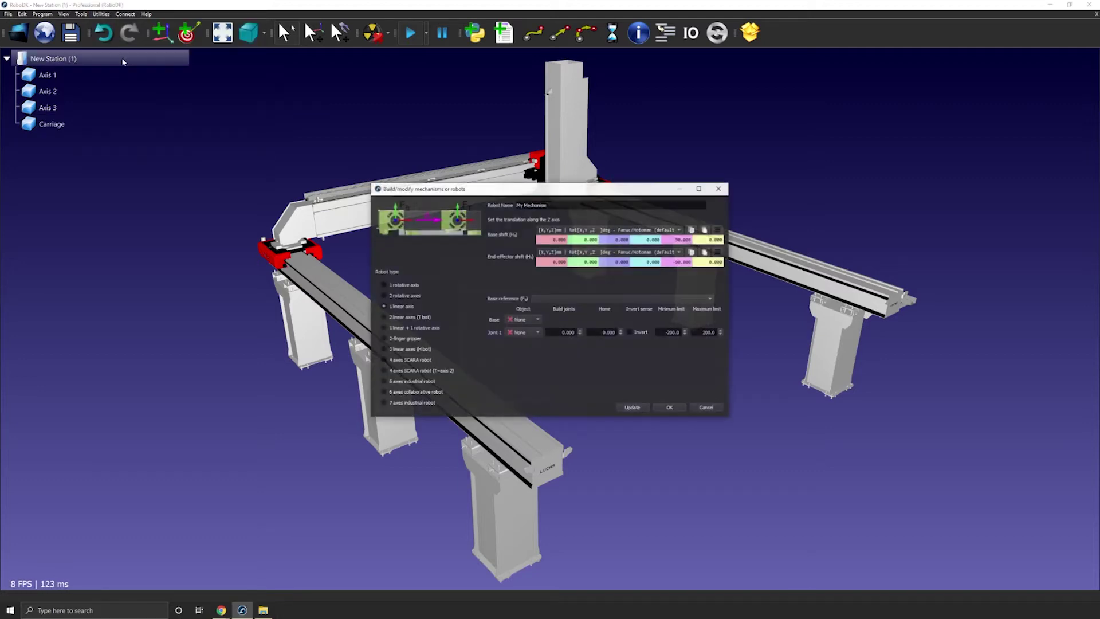
left_click(383, 349)
left_click_drag(549, 205, 490, 209)
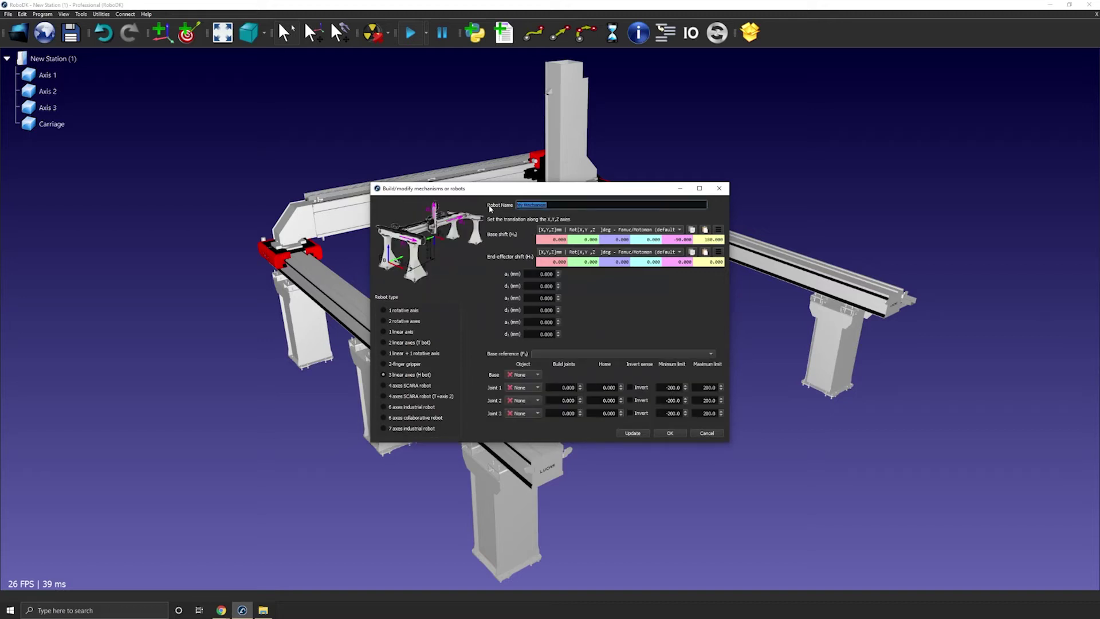
type("H Bot")
left_click_drag(487, 193, 162, 291)
- Add a reference frame to the station and name it Frame Base
left_click_drag(473, 315, 525, 325)
scroll(525, 330, "up", 10)
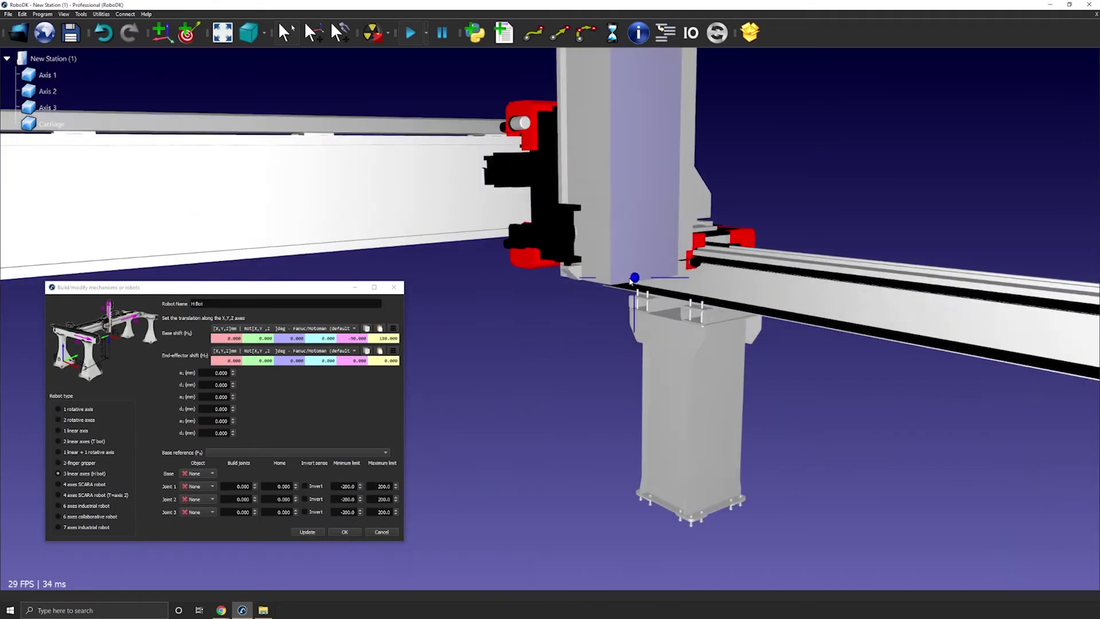
right_click_drag(624, 231, 634, 245)
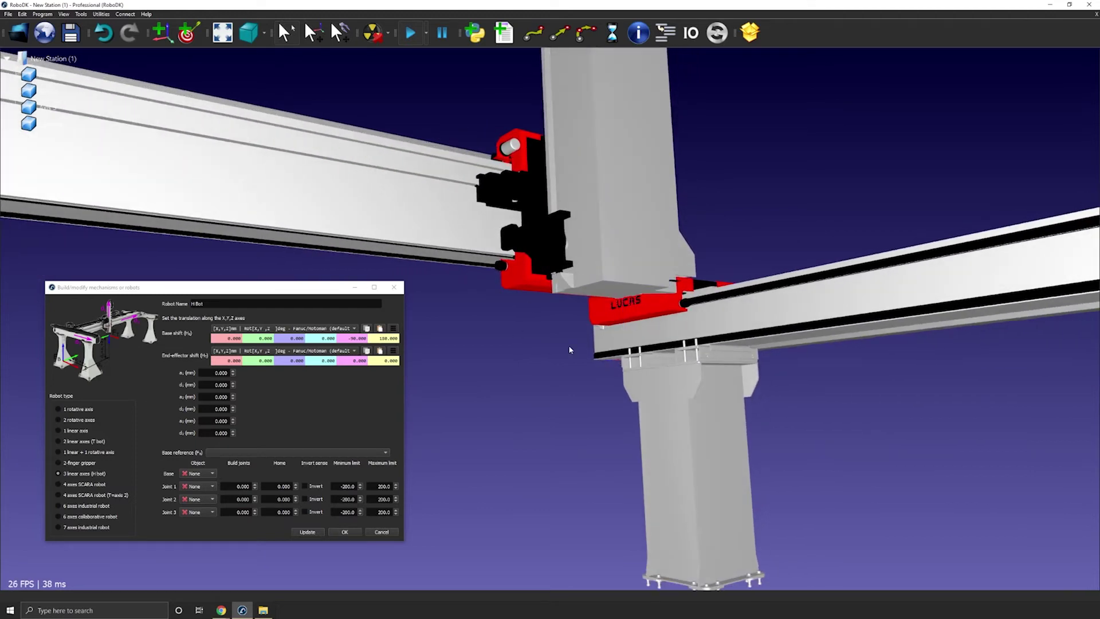
left_click_drag(46, 280, 24, 298)
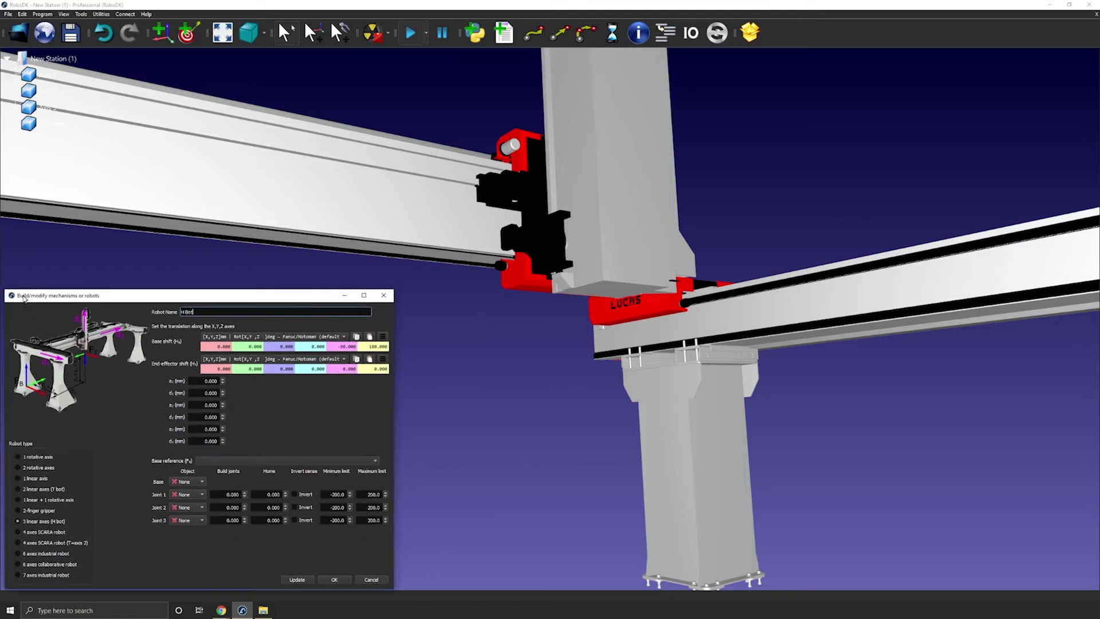
left_click_drag(603, 290, 551, 319)
scroll(551, 319, "up", 5)
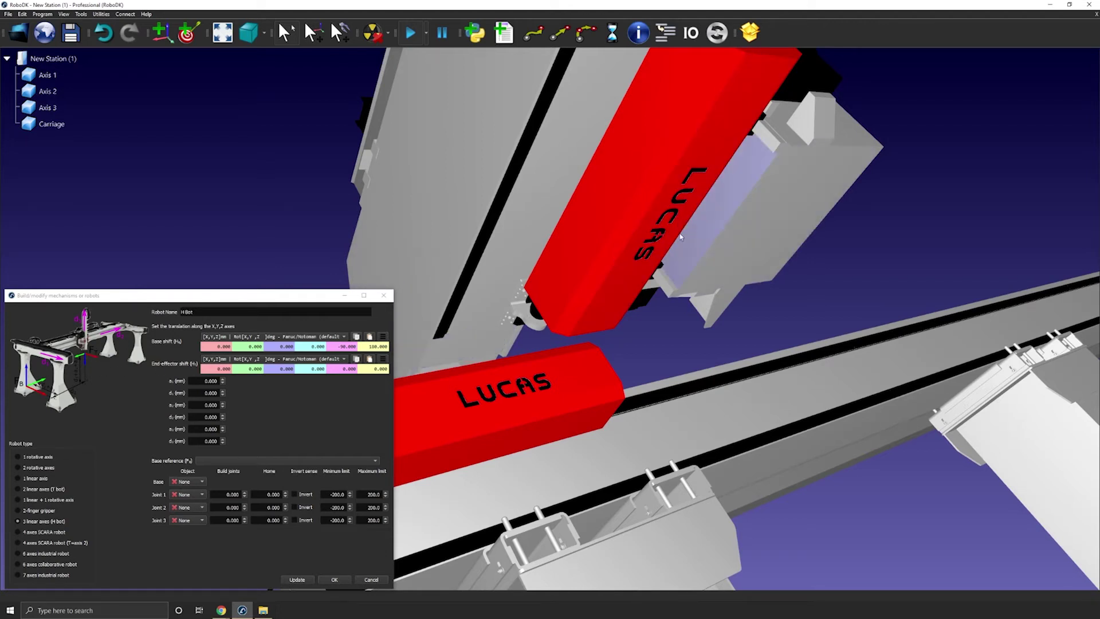
left_click(162, 33)
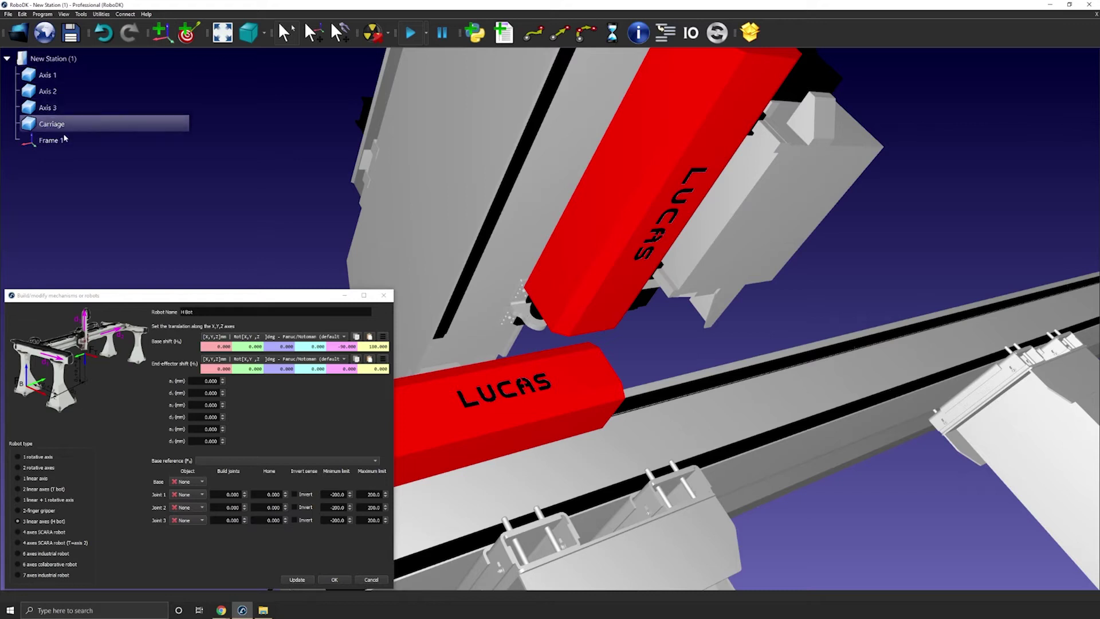
left_click(76, 140)
key("F2")
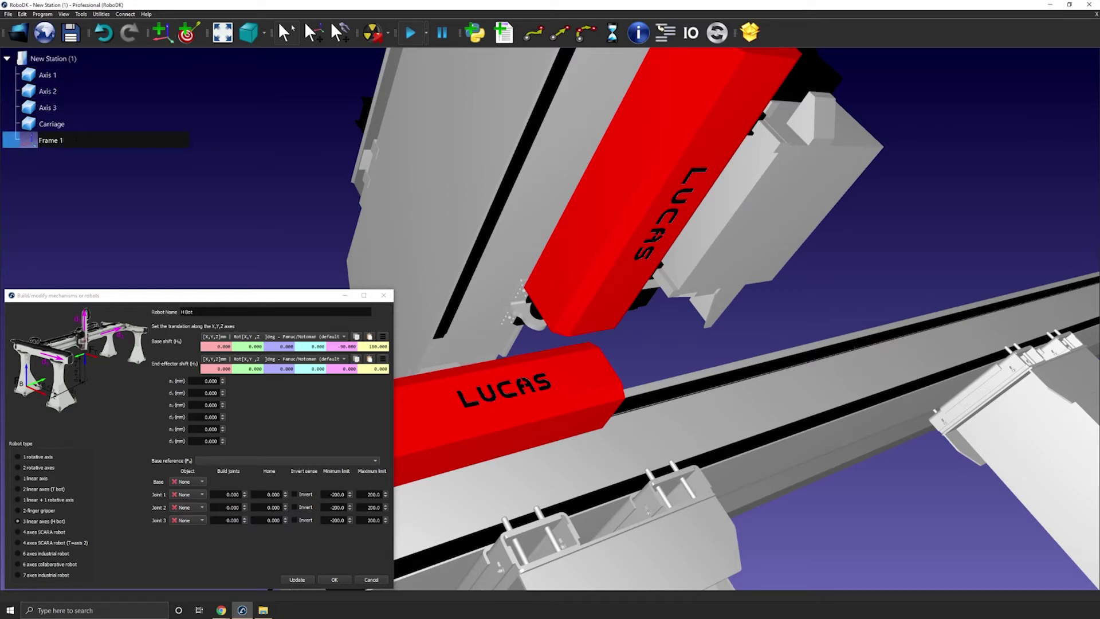
type("Base")
key("Return")
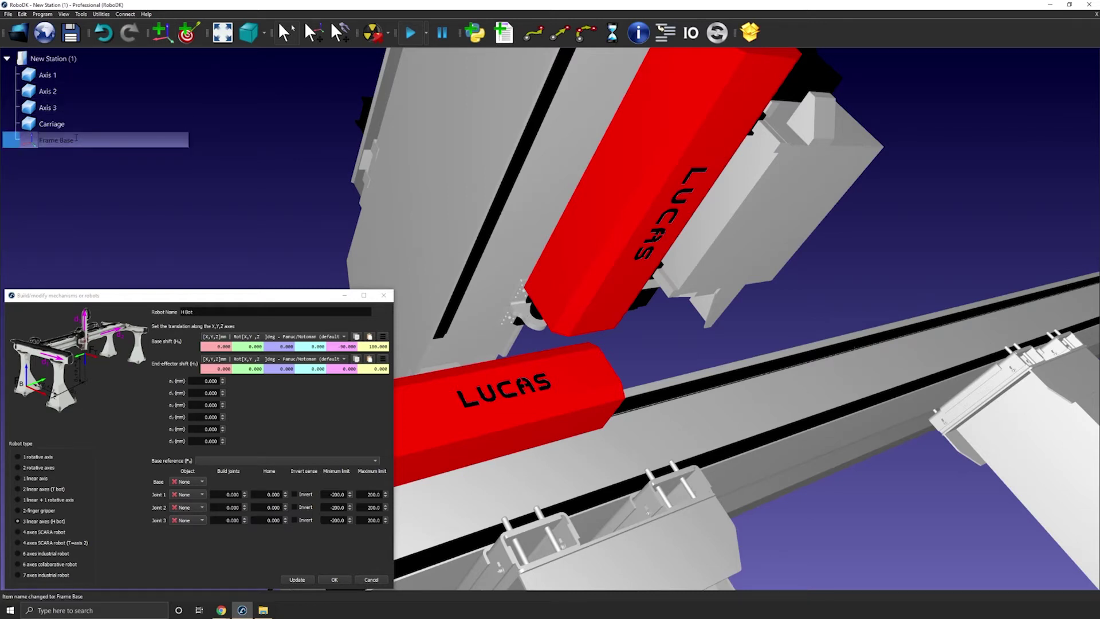
- Open the details of the Frame Base reference frame for editing its position
left_click(220, 115)
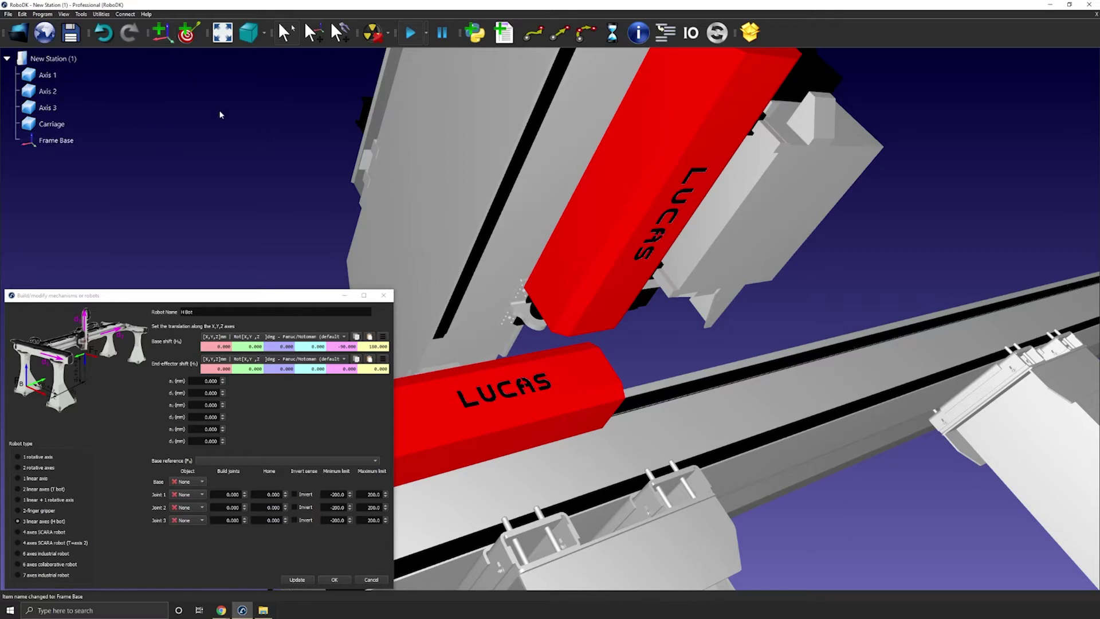
middle_click_drag(573, 145, 633, 109)
scroll(648, 184, "down", 4)
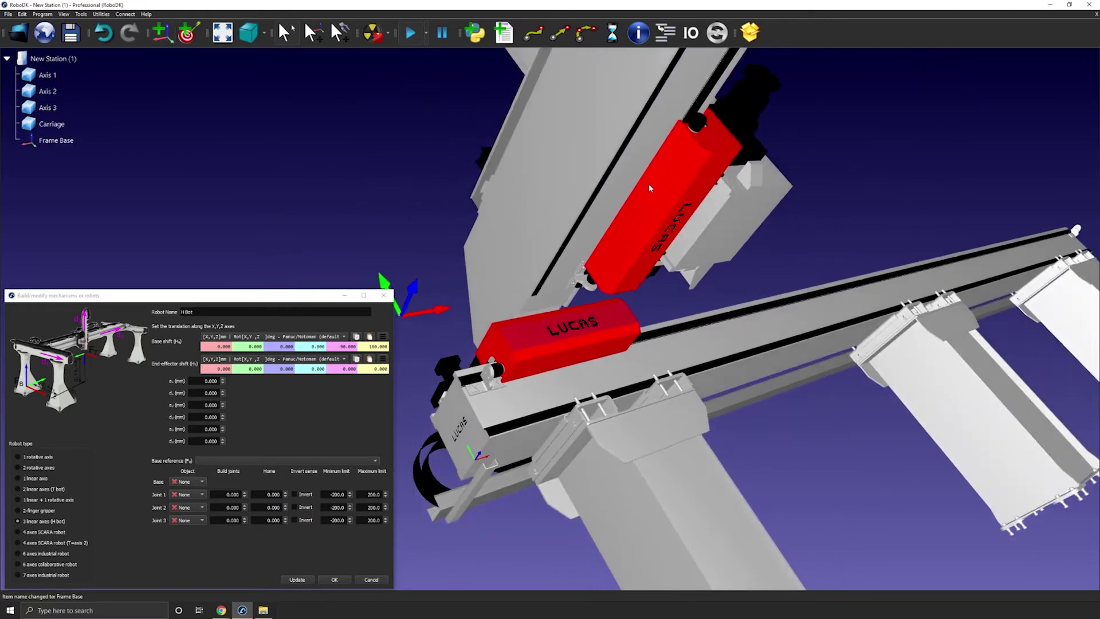
double_click(56, 141)
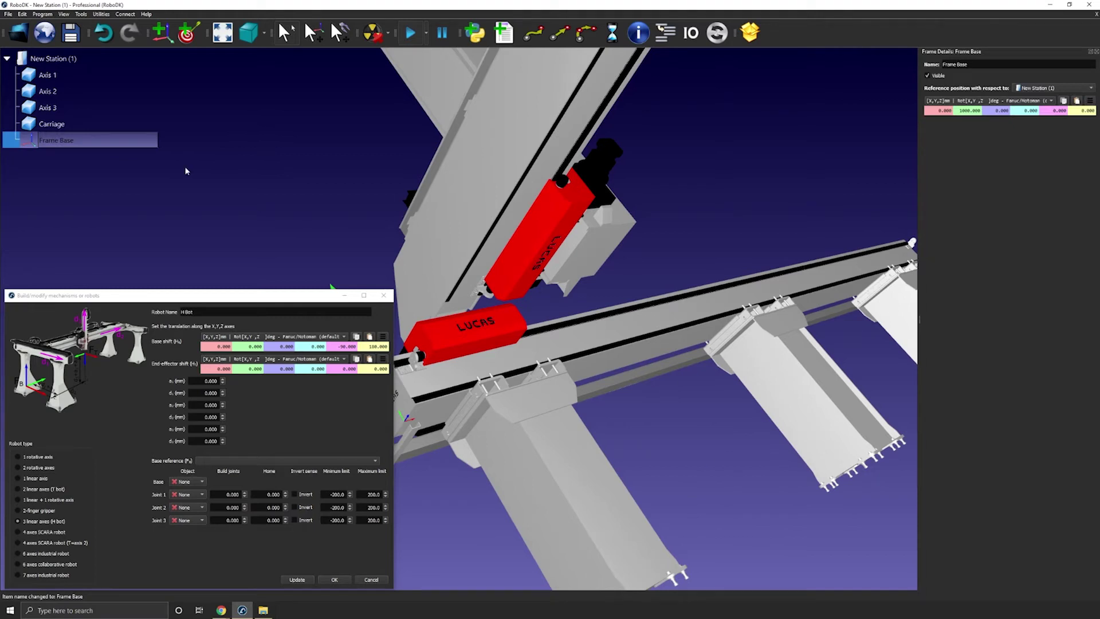
middle_click_drag(327, 178, 436, 157)
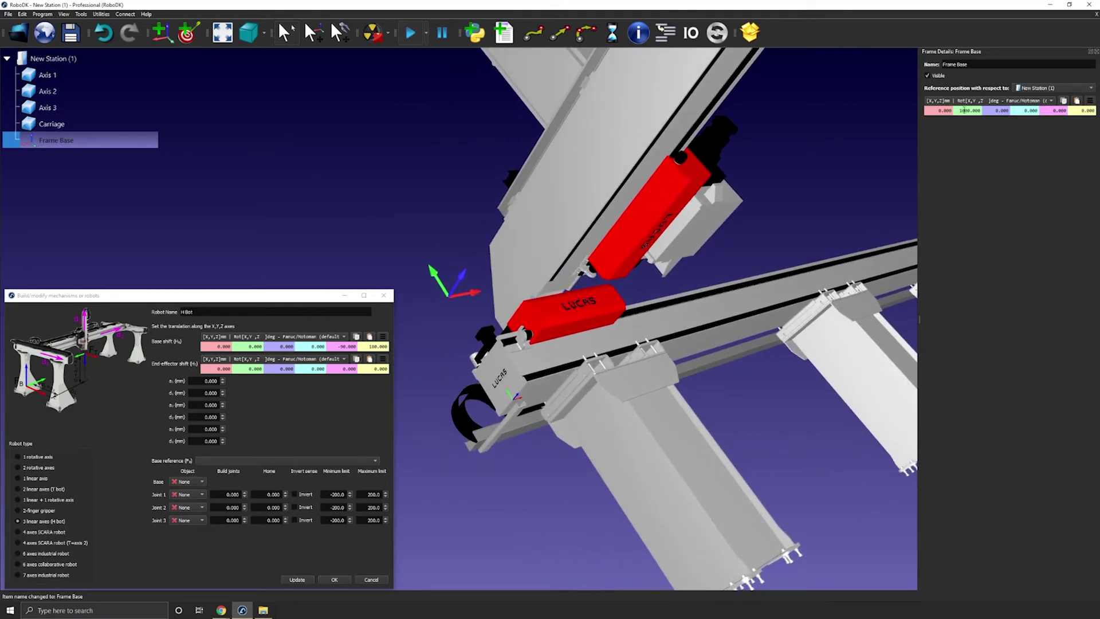
right_click_drag(599, 265, 608, 264)
left_click_drag(609, 266, 575, 247)
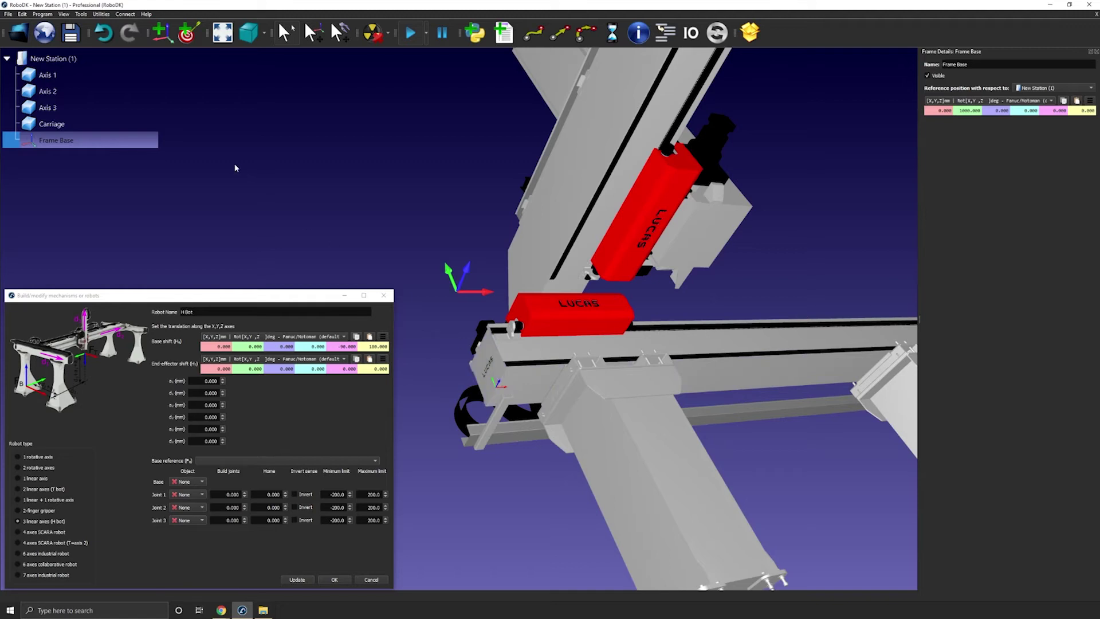
- Start the Measure tool and place its window clear of the carriage
left_click(82, 14)
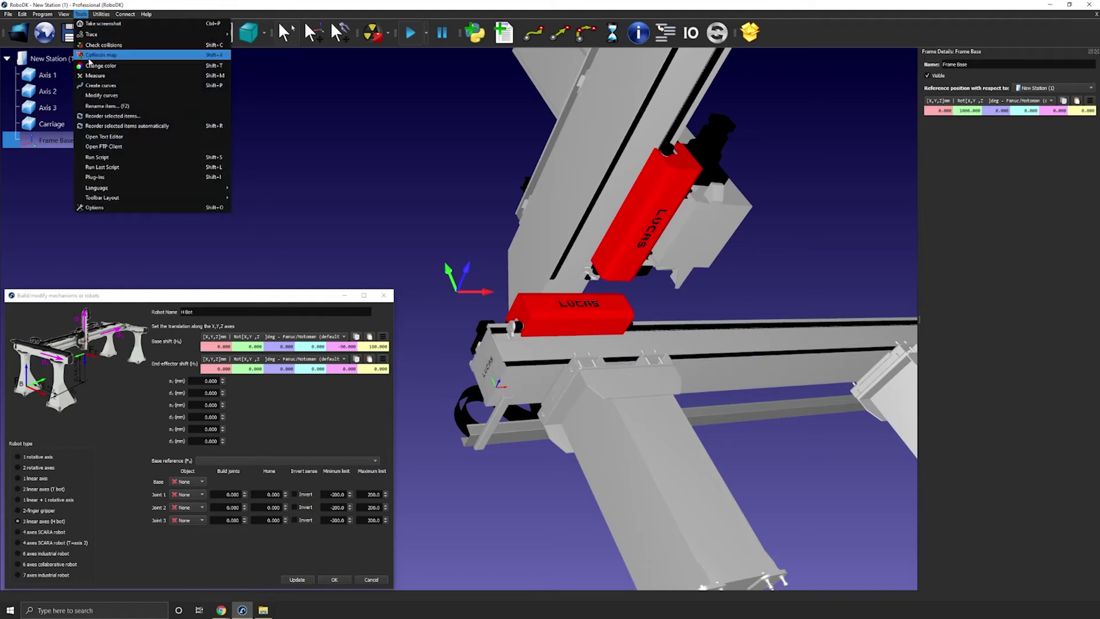
left_click(95, 75)
left_click_drag(590, 296, 375, 172)
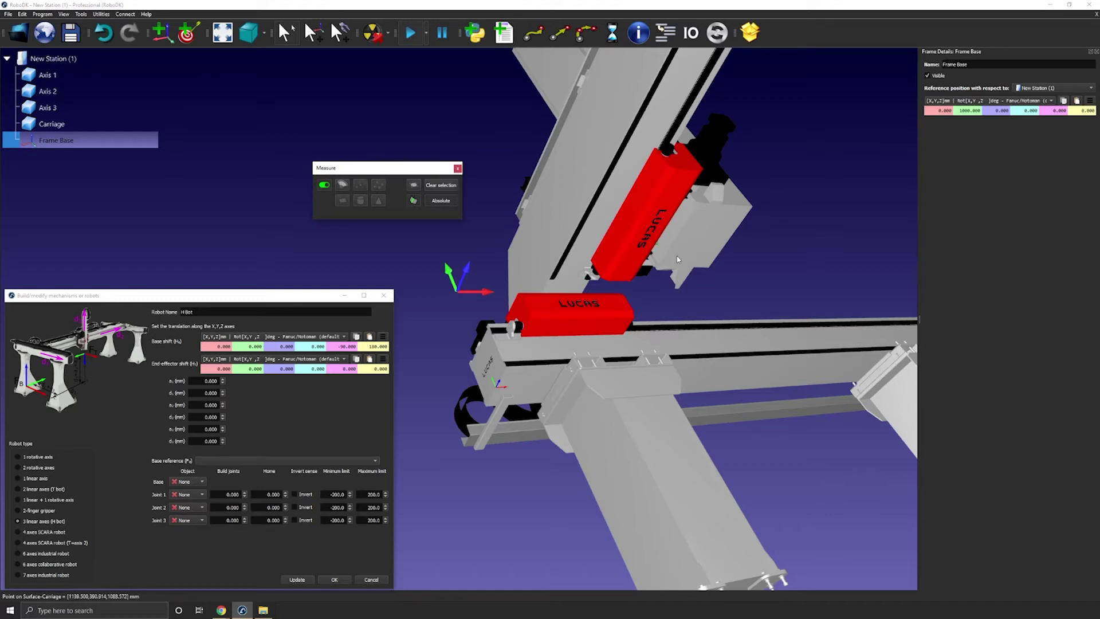
left_click(344, 200)
left_click(712, 243)
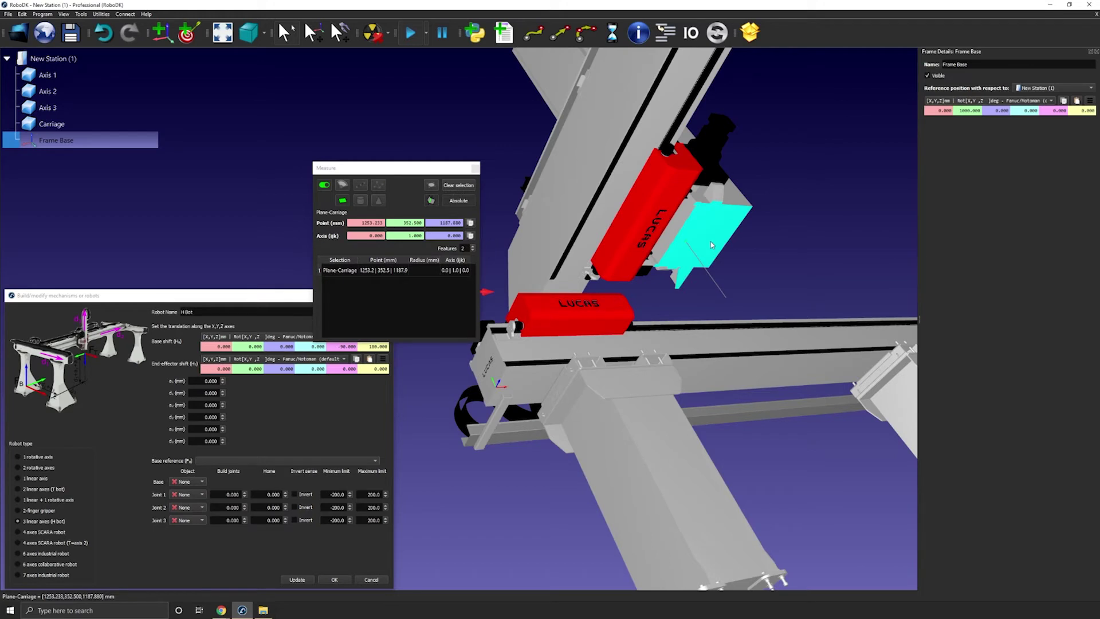
scroll(695, 249, "up", 5)
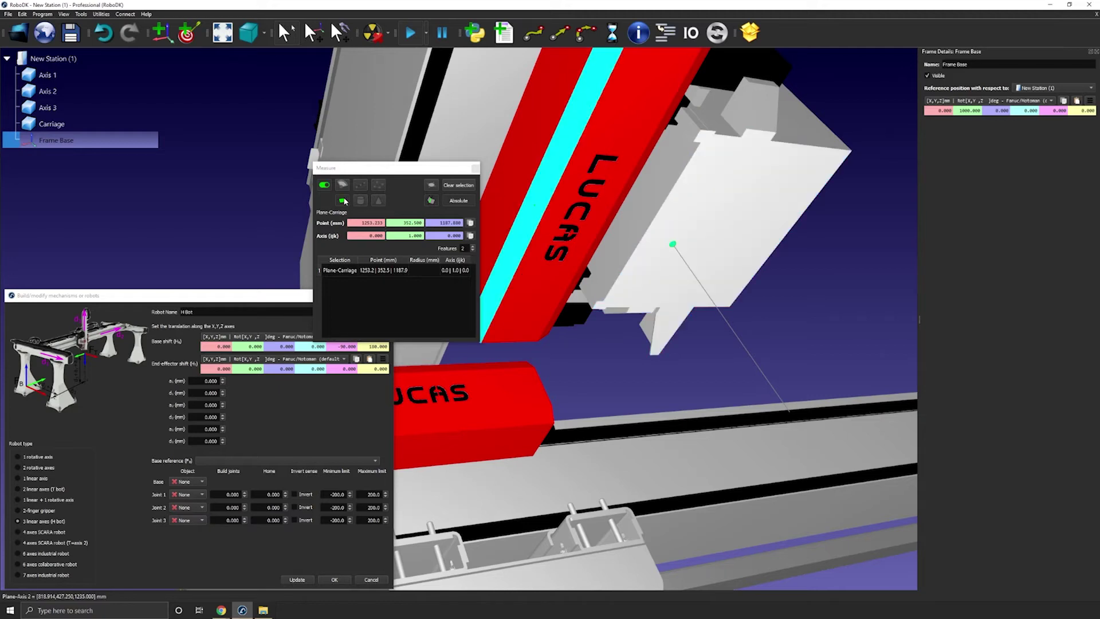
left_click(344, 201)
left_click(448, 187)
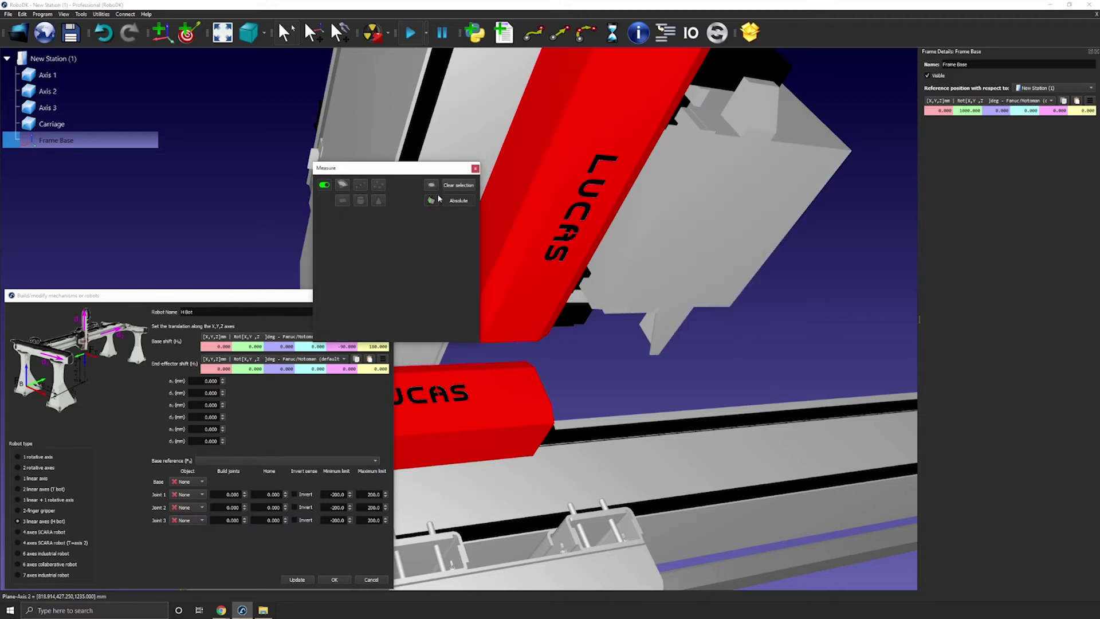
- Measure between the midpoints of two opposite edges of the carriage's end face and create a line geometry from that distance
left_click(366, 186)
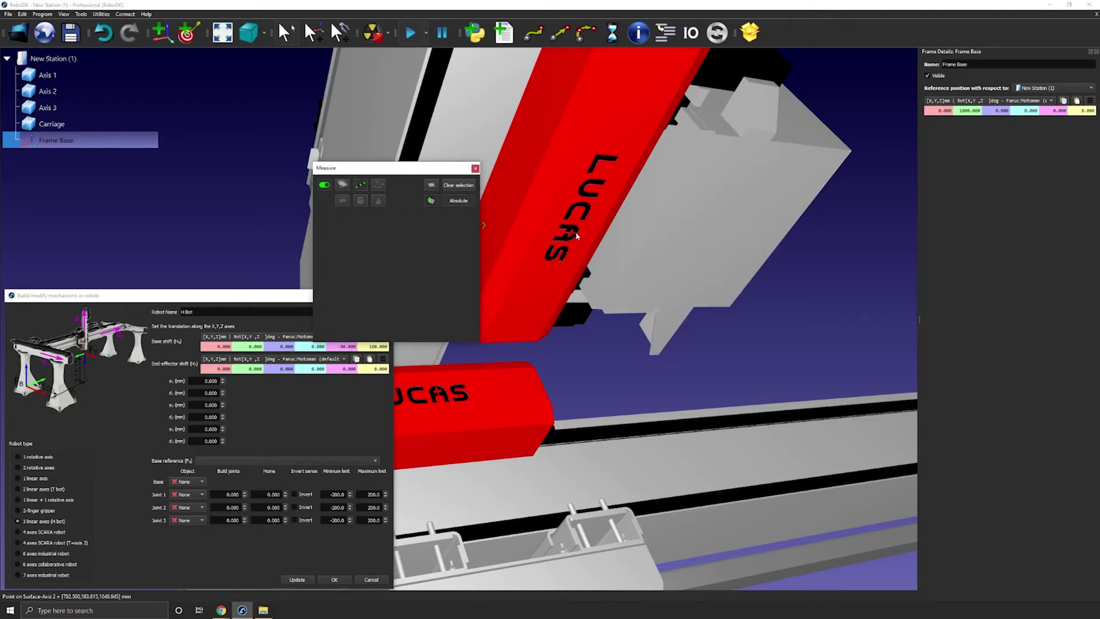
left_click(649, 230)
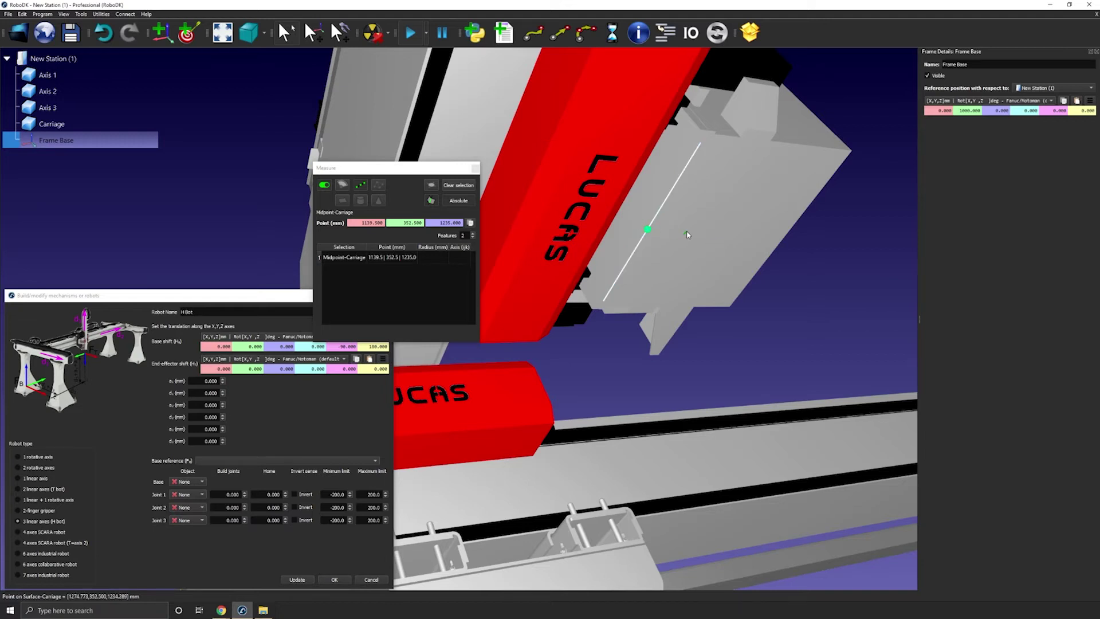
left_click_drag(646, 228, 601, 186)
right_click_drag(601, 186, 624, 170)
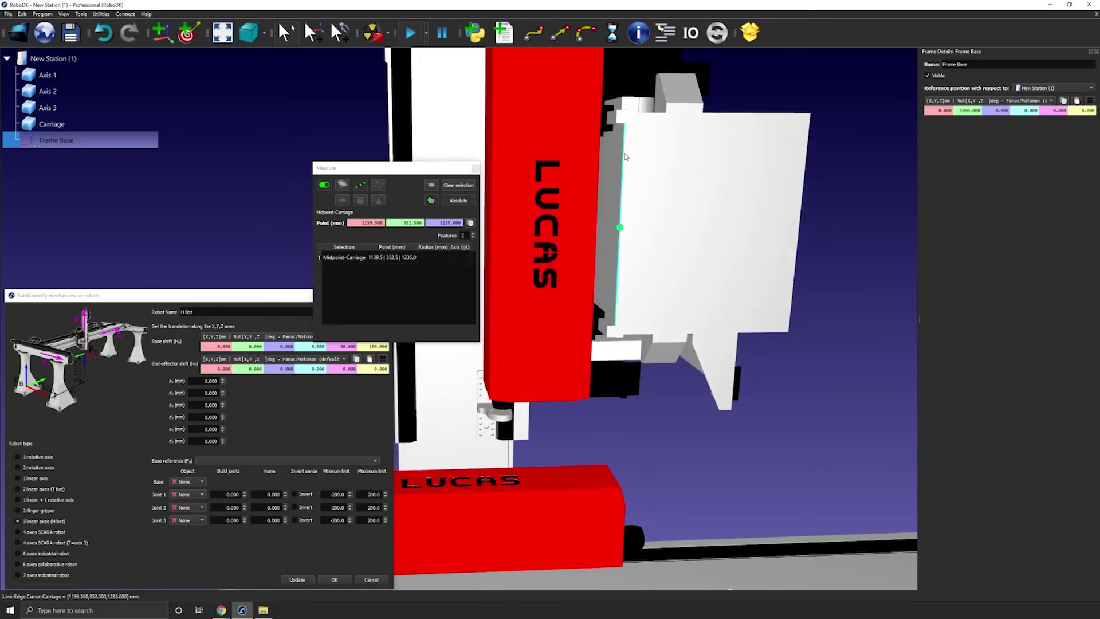
left_click(800, 229)
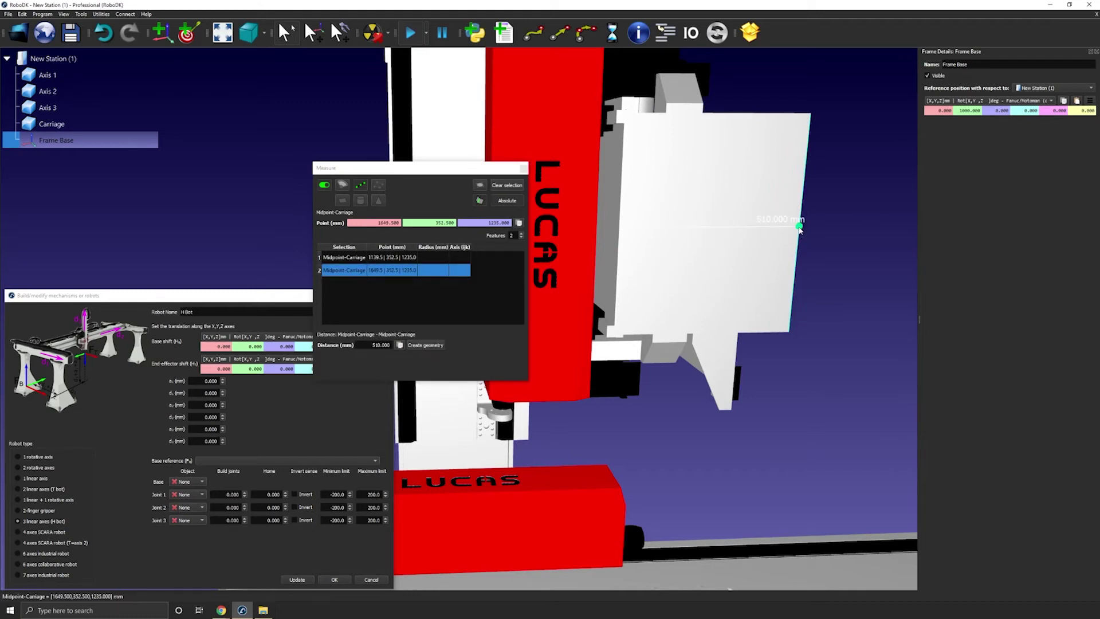
left_click_drag(706, 255, 650, 262)
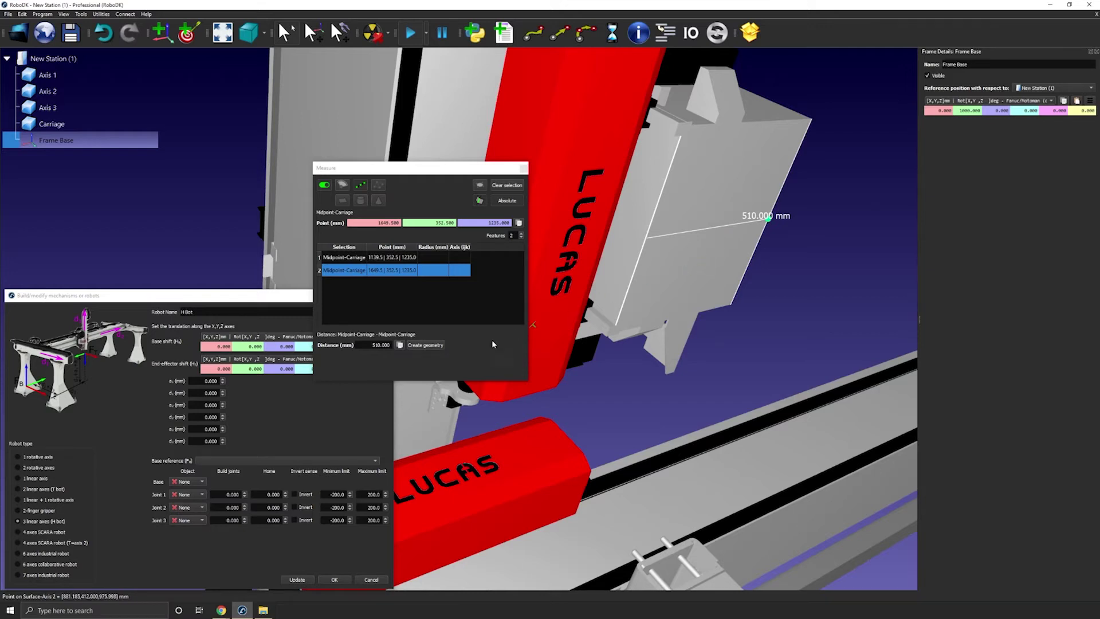
left_click(431, 346)
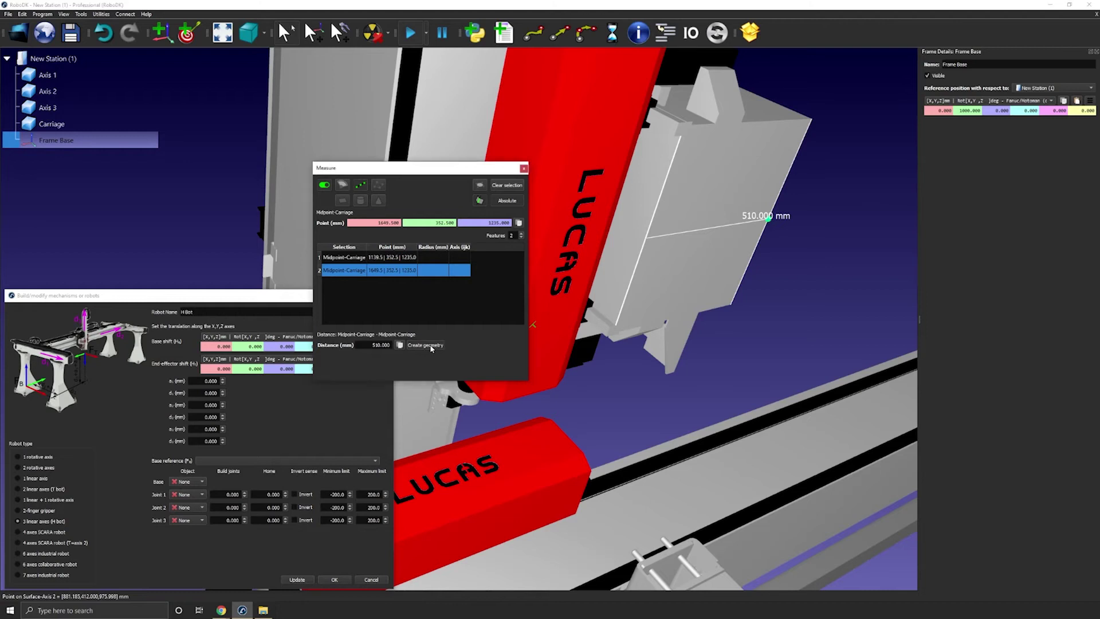
left_click(431, 346)
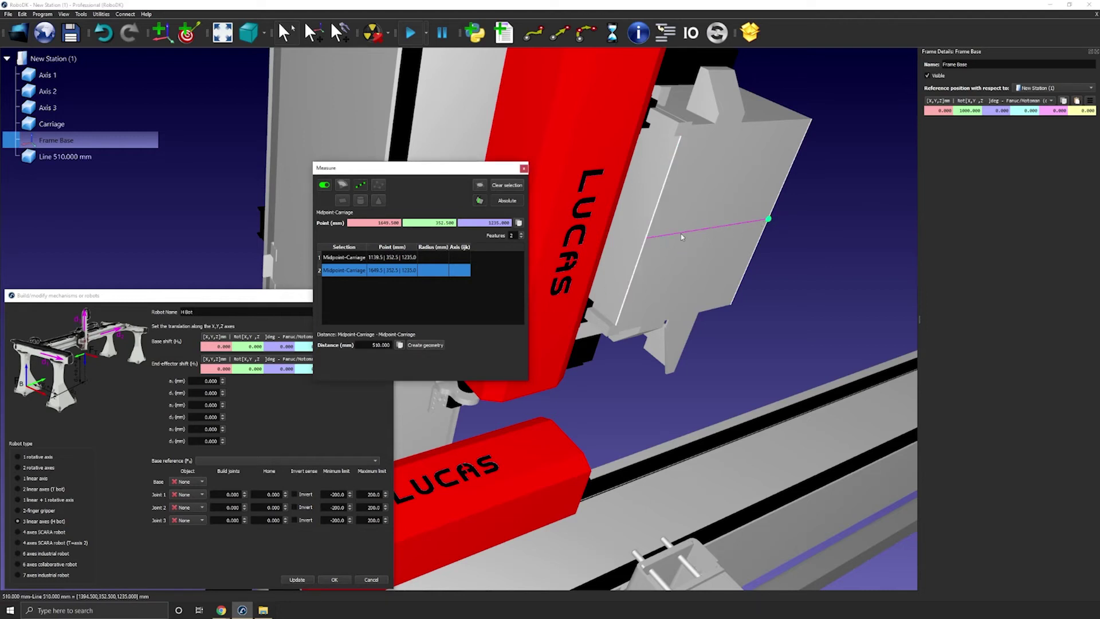
- Copy the measured midpoint of the new line into the Frame Base position as 1394.5, 352.5, 1235 mm, and close the measuring tool
left_click(511, 187)
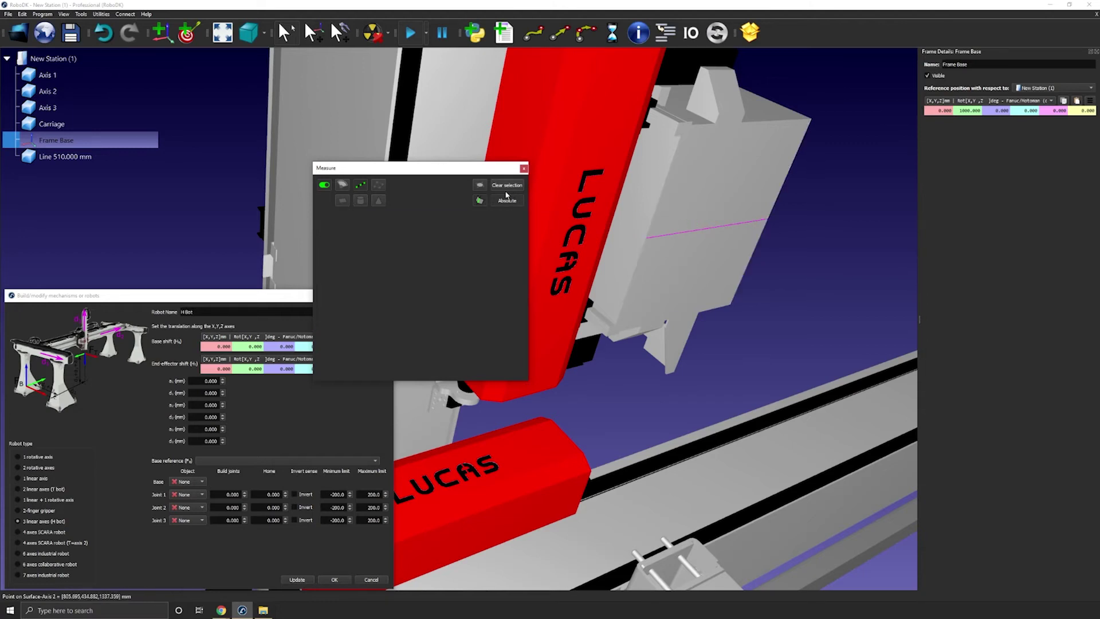
left_click(706, 231)
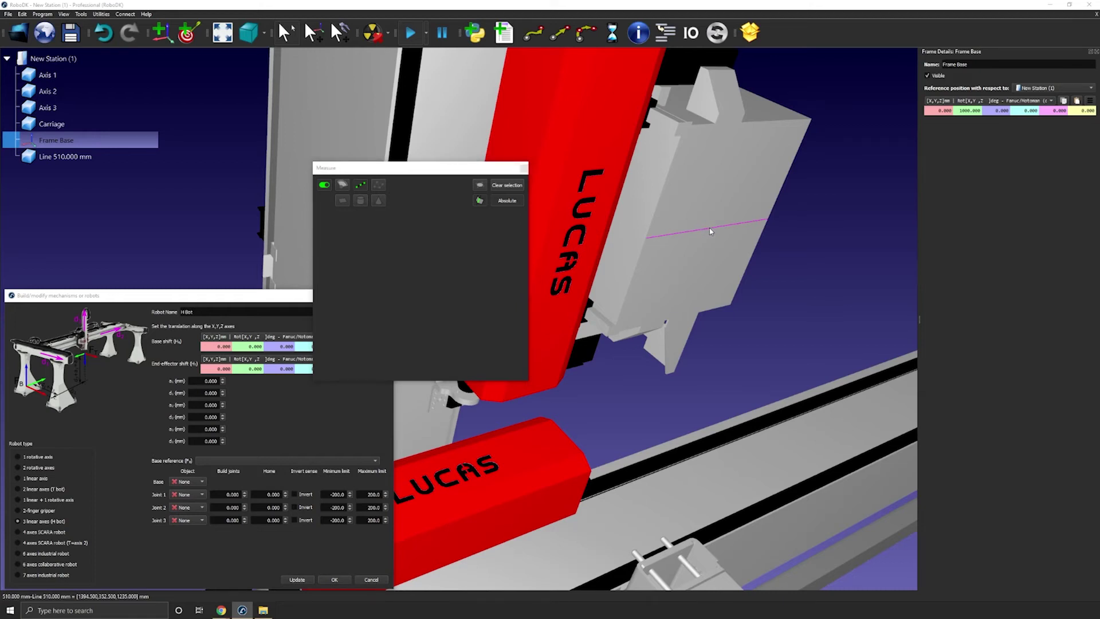
left_click(710, 231)
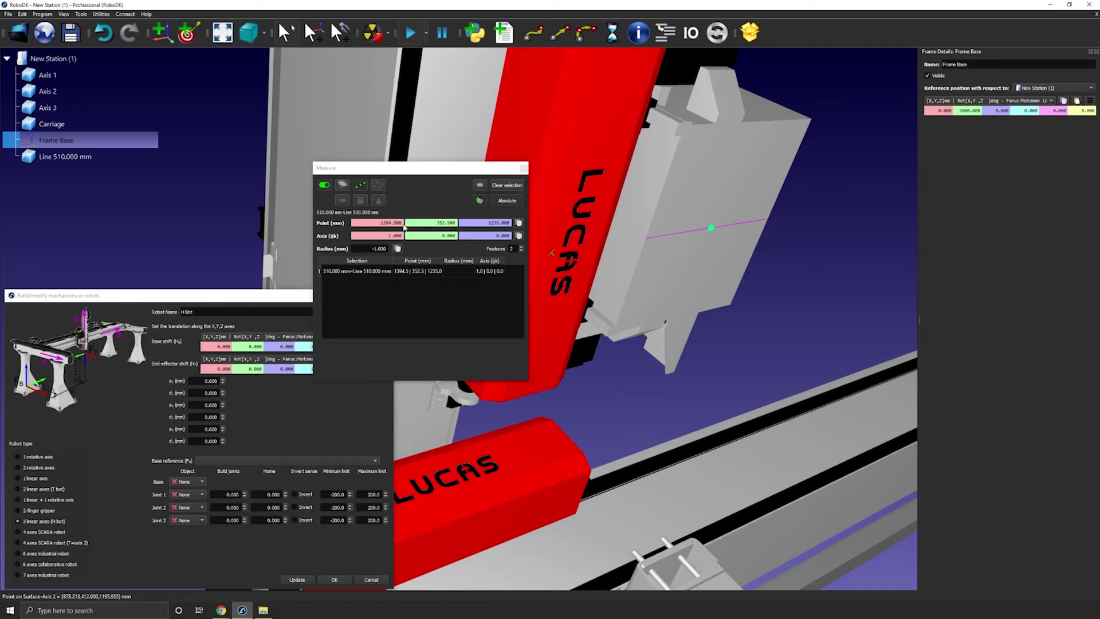
left_click_drag(718, 245, 755, 289)
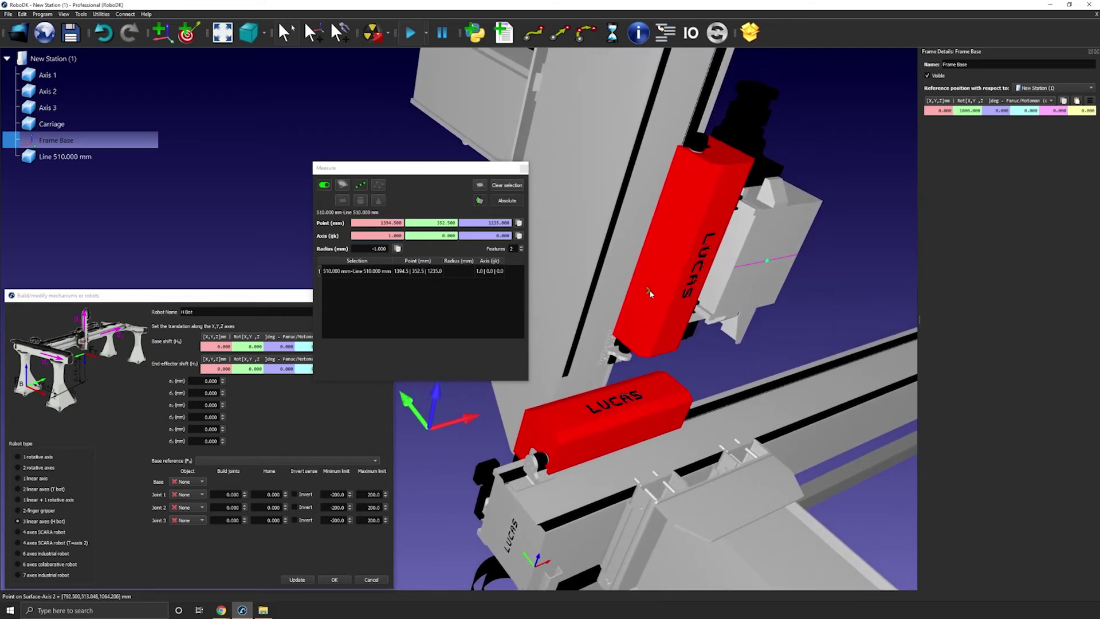
left_click(519, 223)
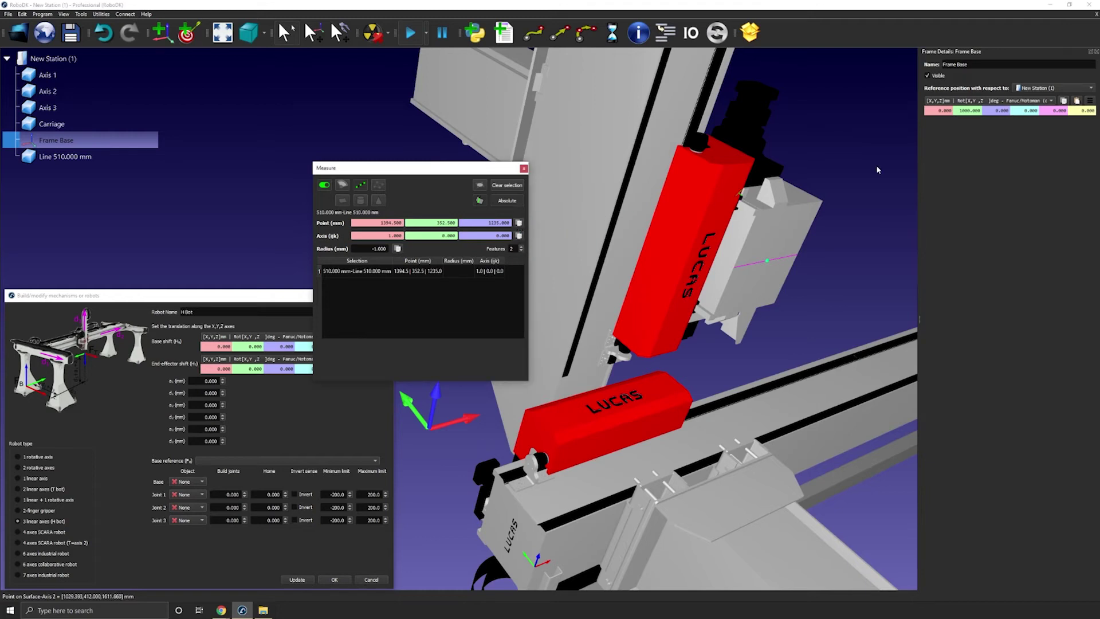
left_click(1078, 101)
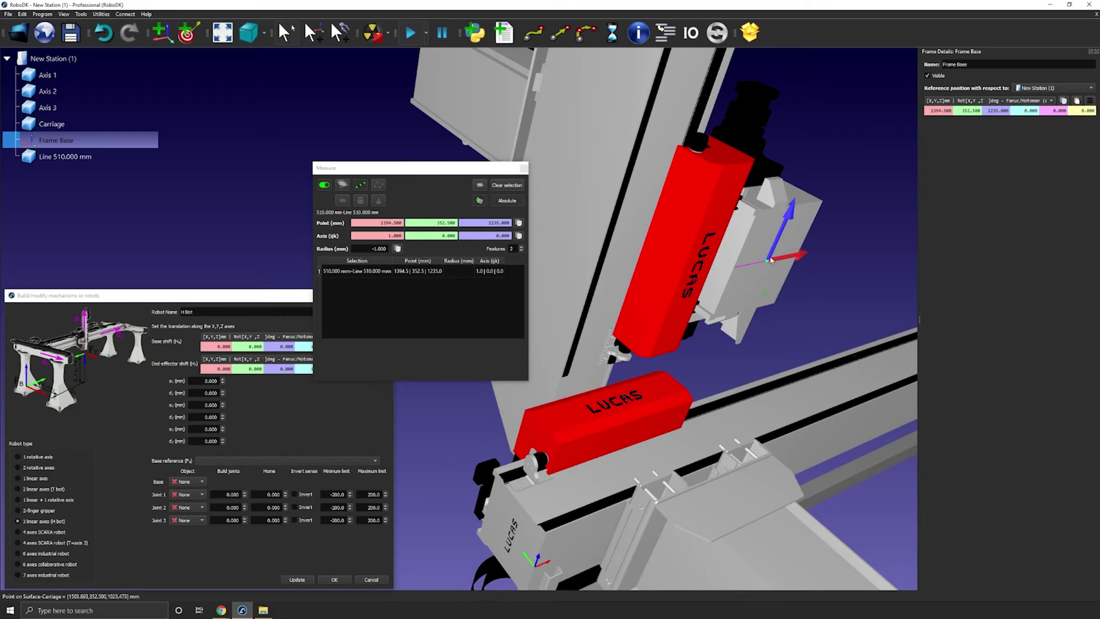
left_click_drag(808, 263, 624, 338)
left_click(523, 168)
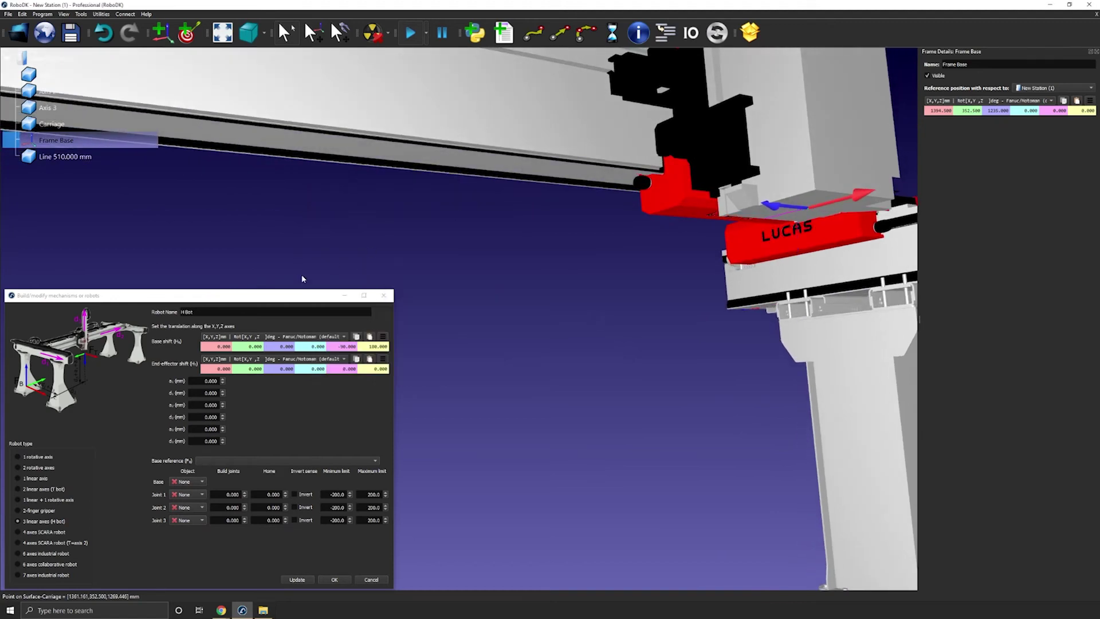
- Set the X rotation of the Frame Base reference frame to 90 degrees
left_click_drag(283, 295, 324, 258)
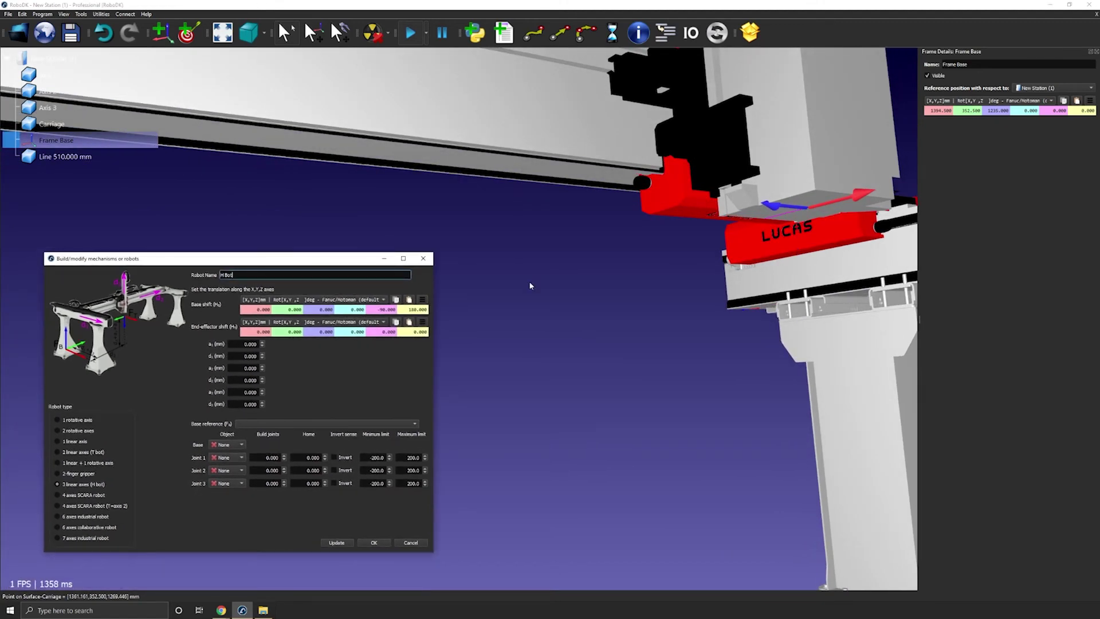
middle_click_drag(530, 284, 508, 298)
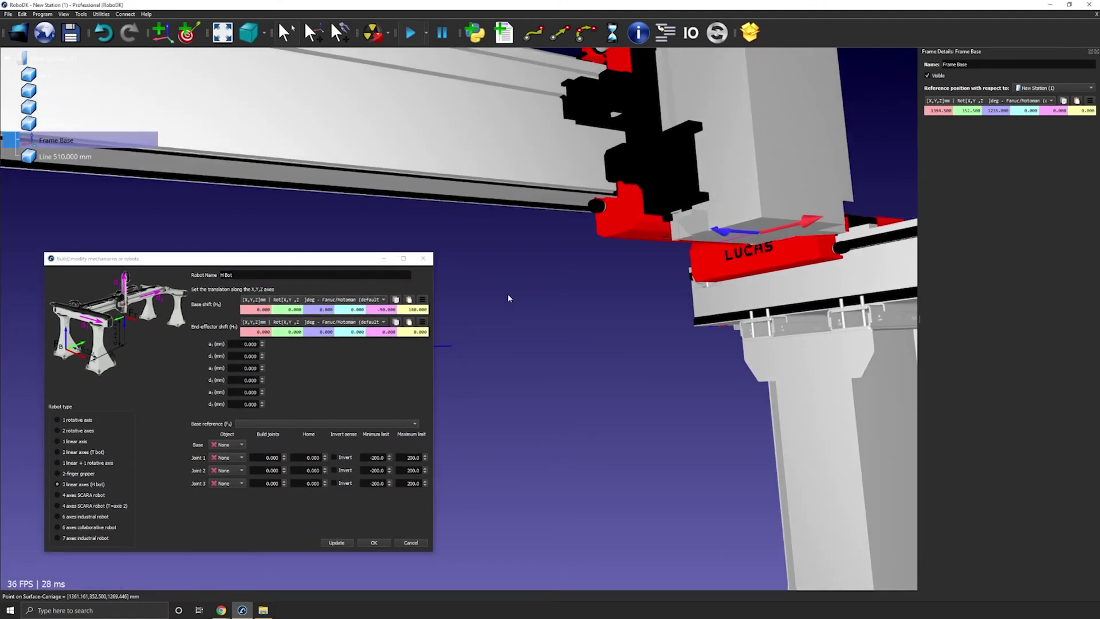
double_click(1025, 110)
scroll(1026, 111, "up", 7)
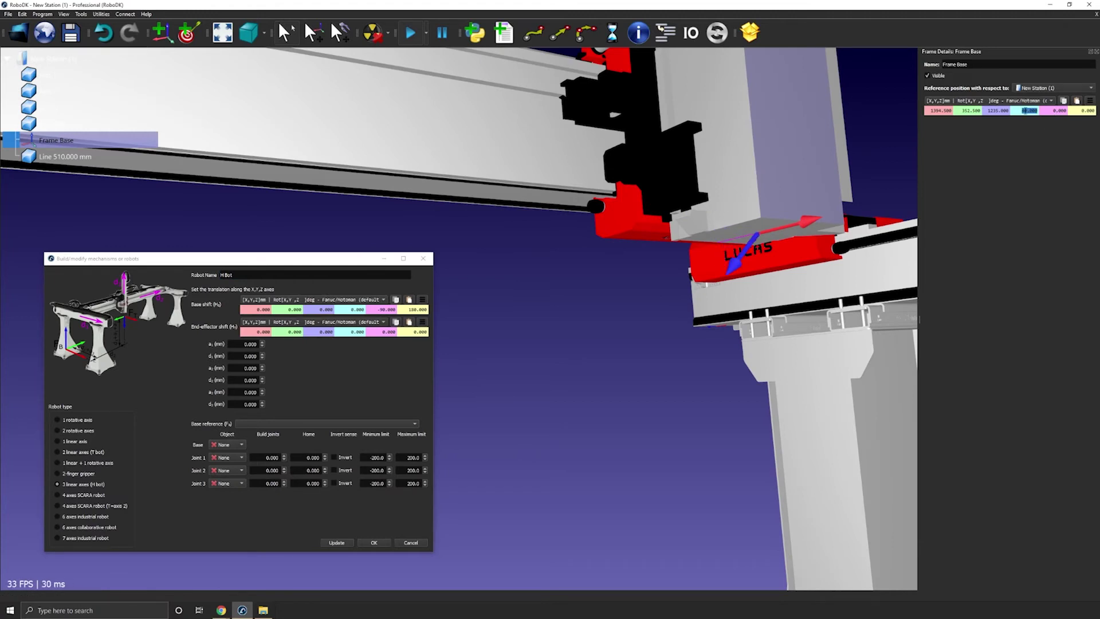
double_click(1059, 111)
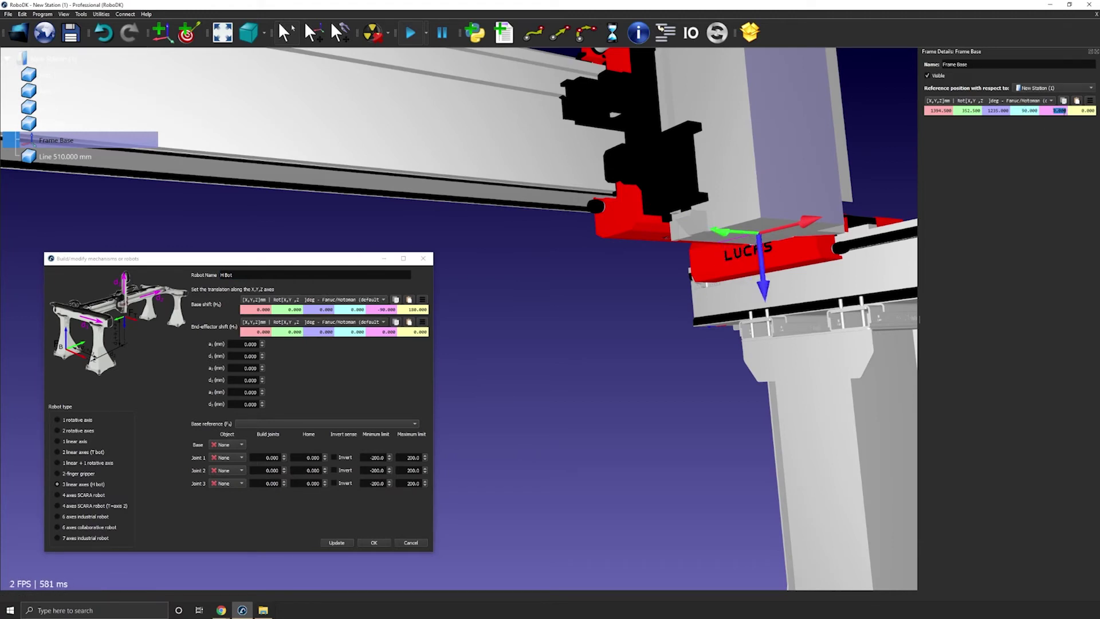
- Check the frame's orientation on the carriage and set Frame Base as the mechanism's base reference
right_click_drag(636, 240, 596, 281)
scroll(596, 281, "down", 3)
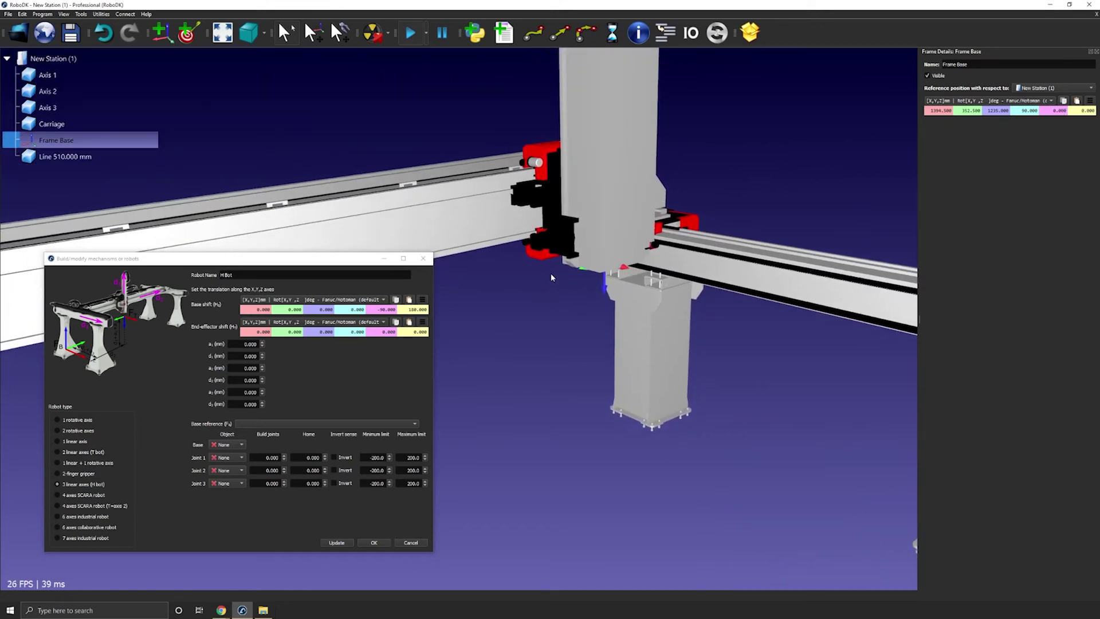
left_click_drag(551, 274, 602, 188)
right_click_drag(602, 186, 590, 252)
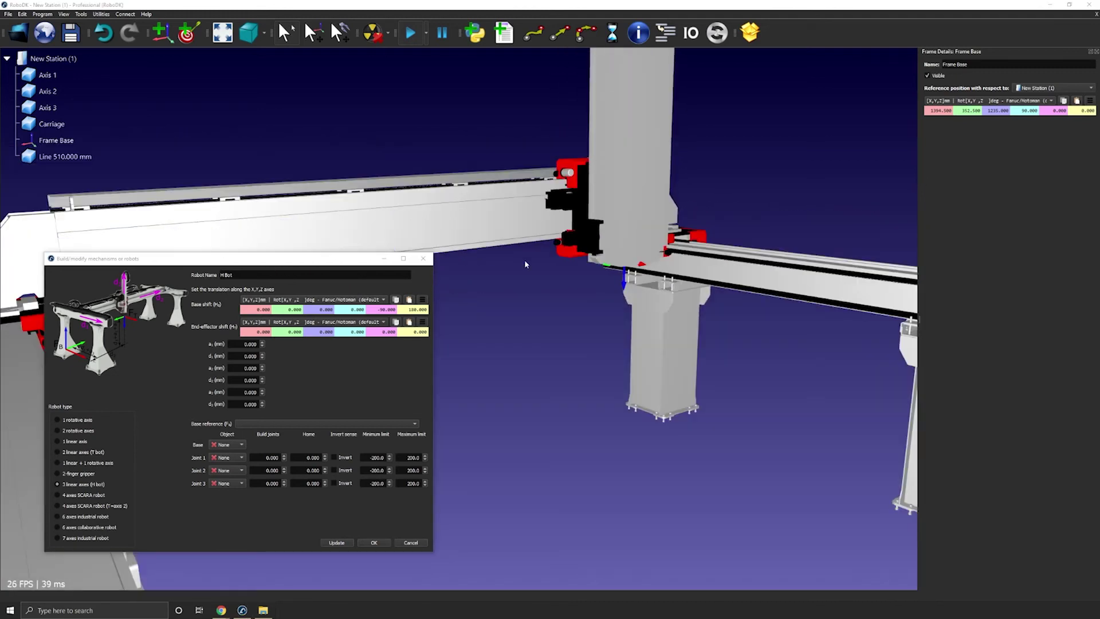
right_click_drag(524, 260, 504, 251)
left_click_drag(504, 254, 498, 237)
left_click(266, 424)
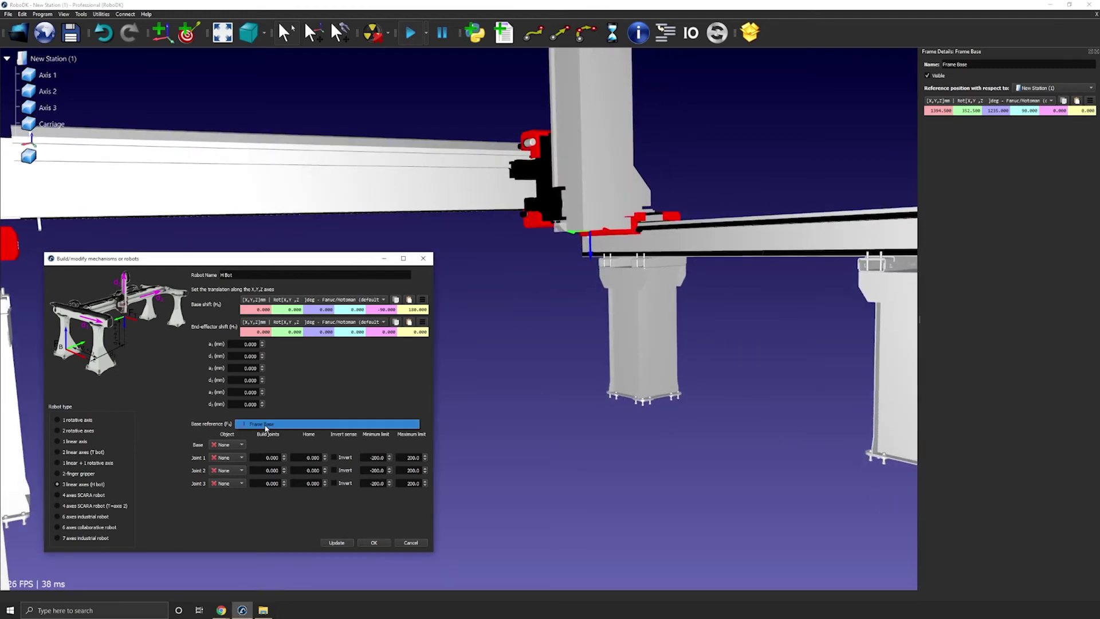
left_click(265, 426)
- Assign the mechanism objects: Axis 1 as base, Axis 2 as joint 1, Axis 3 as joint 2 and Carriage as joint 3
left_click_drag(296, 266, 400, 246)
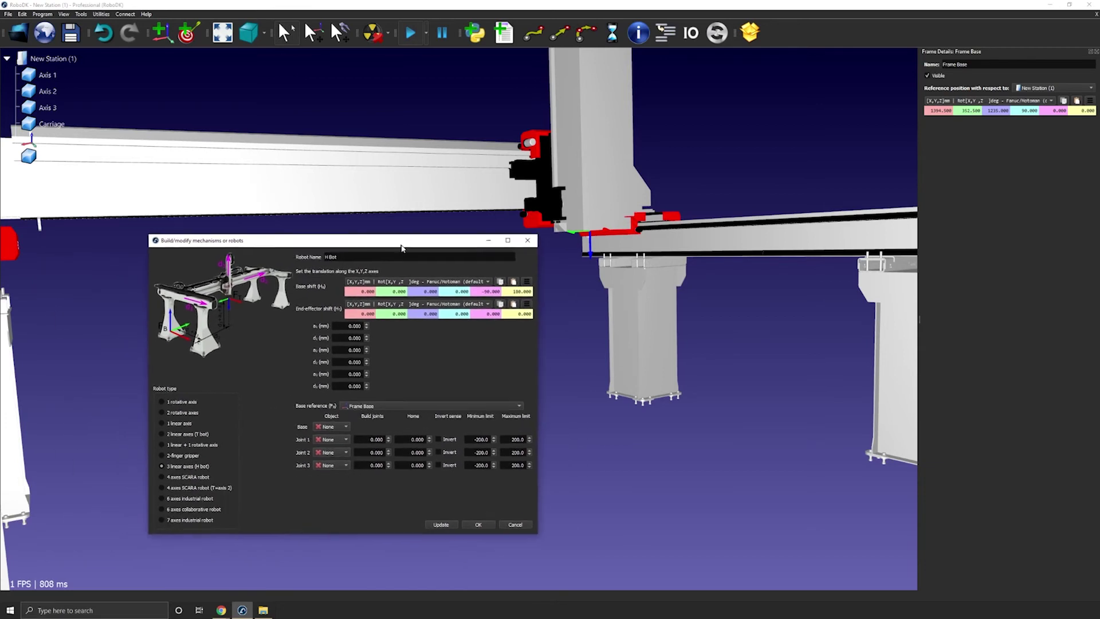
mouse_move(148, 234)
left_mouse_down()
mouse_move(110, 208)
mouse_move(148, 215)
left_mouse_up()
left_click(334, 401)
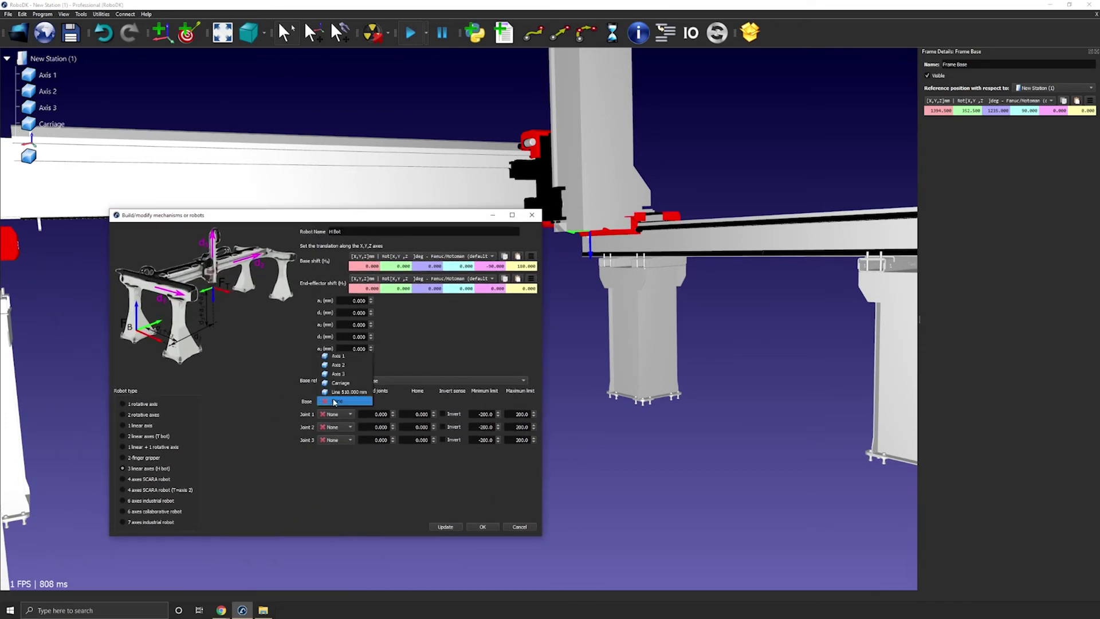
left_click(337, 355)
left_click(335, 414)
left_click(338, 379)
left_click(335, 427)
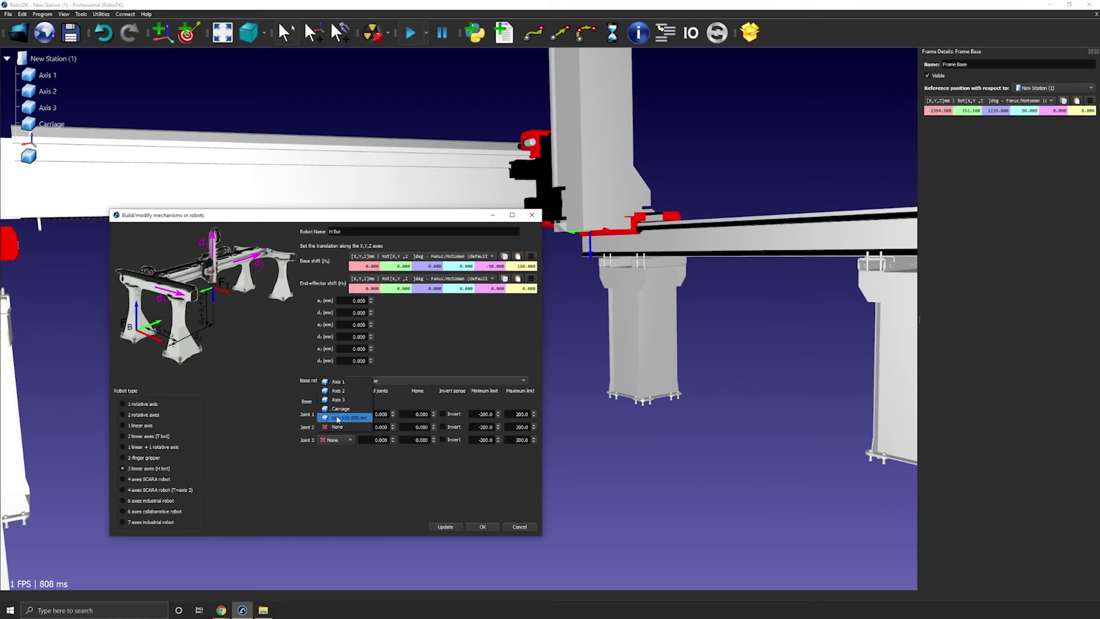
left_click(338, 400)
left_click(332, 439)
left_click(340, 422)
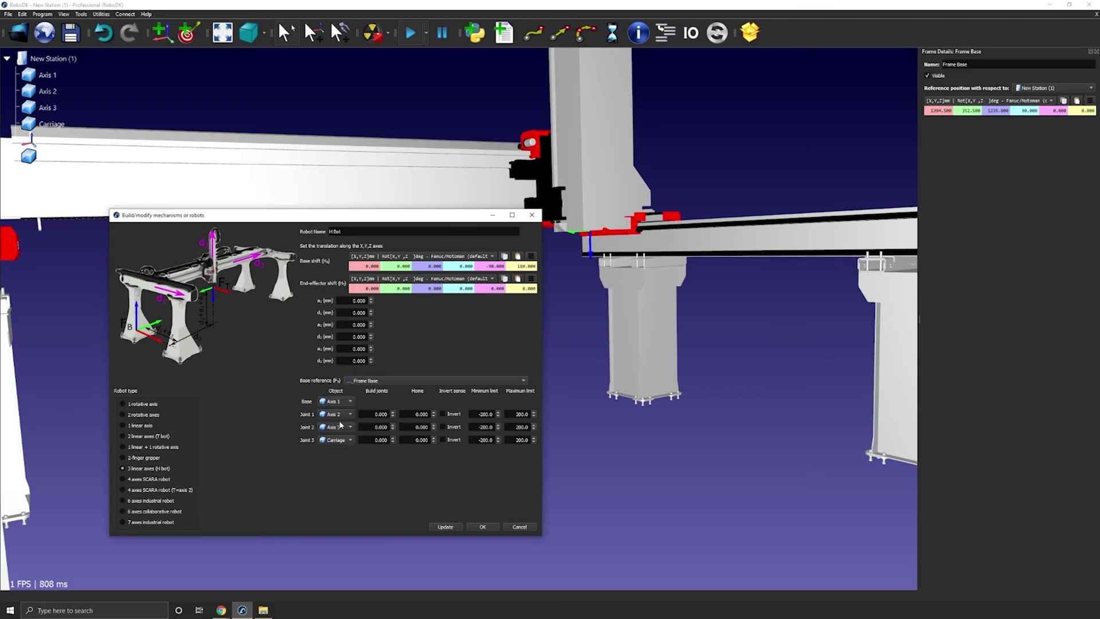
- Delete the 510 mm measurement line from the station and move the mechanism builder clear of the carriage
left_click(43, 157)
key("Delete")
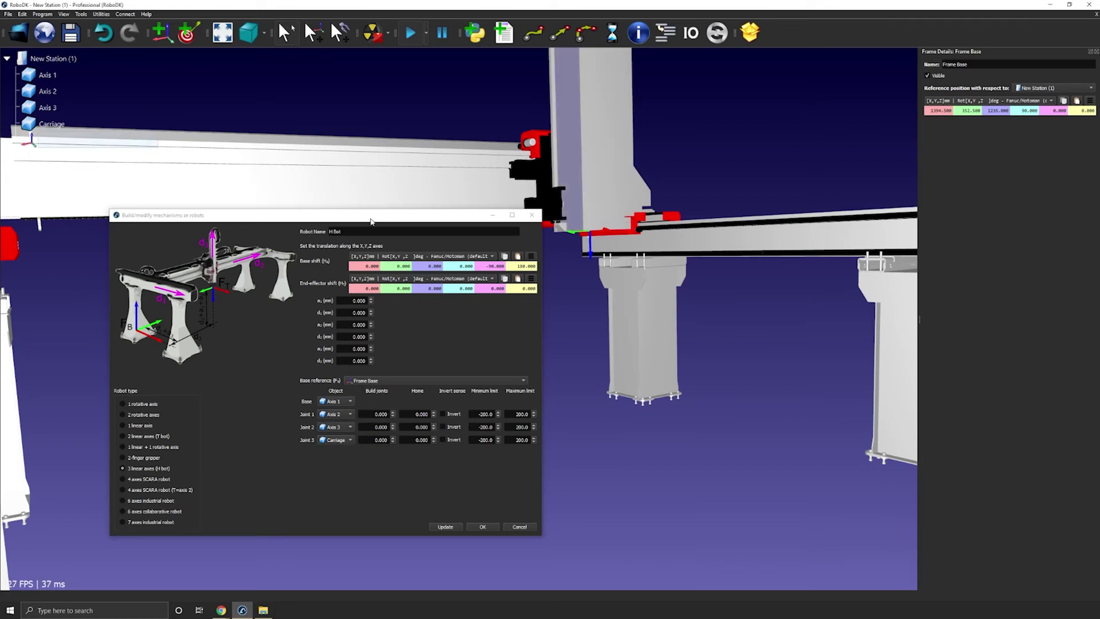
left_click_drag(371, 219, 313, 220)
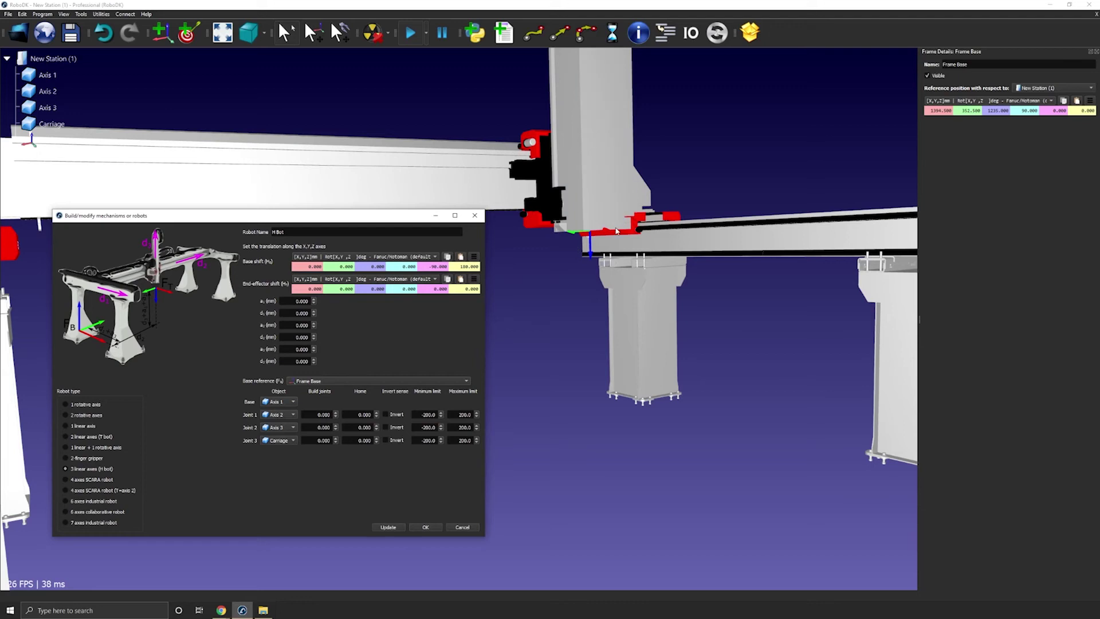
- Close the Frame Base details and build the mechanism with joint 1 limits of 0 and 7750 mm
left_click(1095, 51)
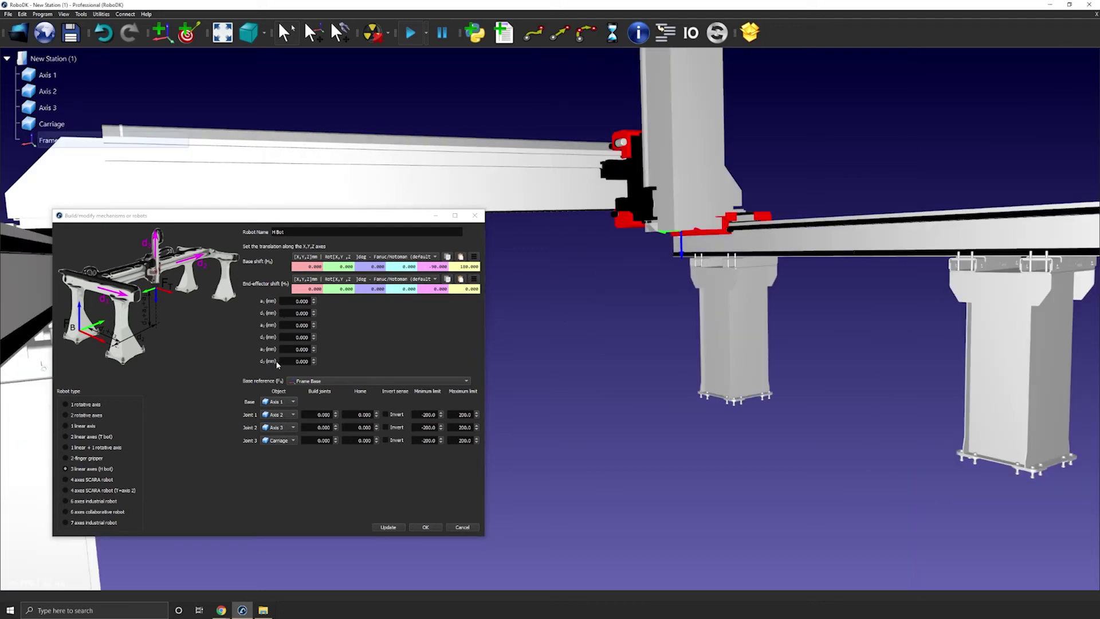
right_click_drag(606, 218, 629, 258)
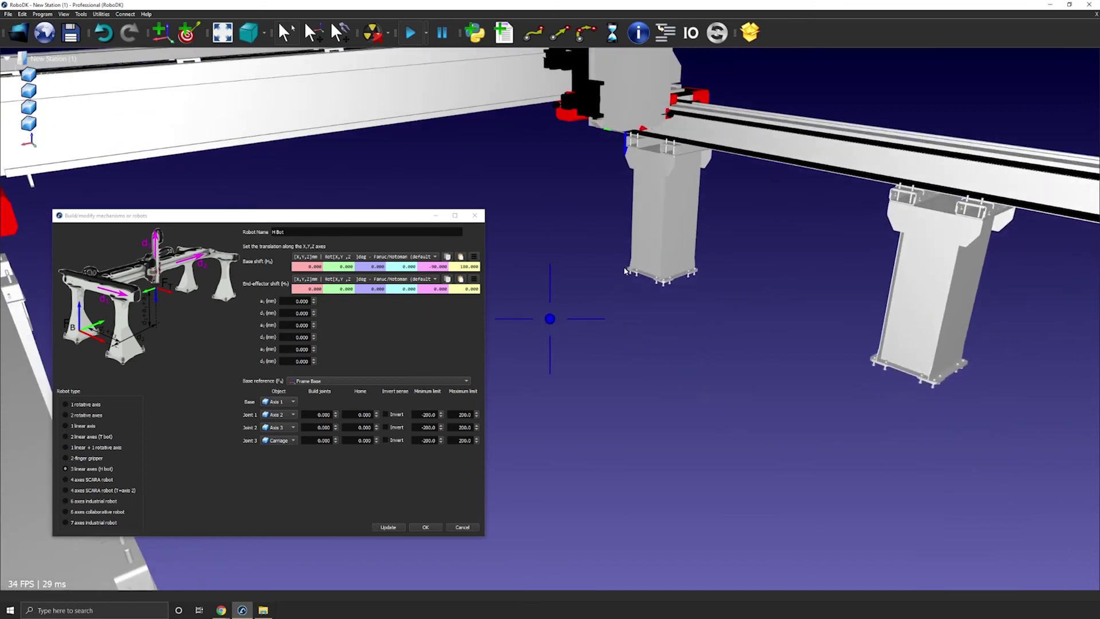
middle_click_drag(611, 216, 562, 278)
right_click_drag(562, 277, 542, 319)
left_click_drag(544, 323, 550, 329)
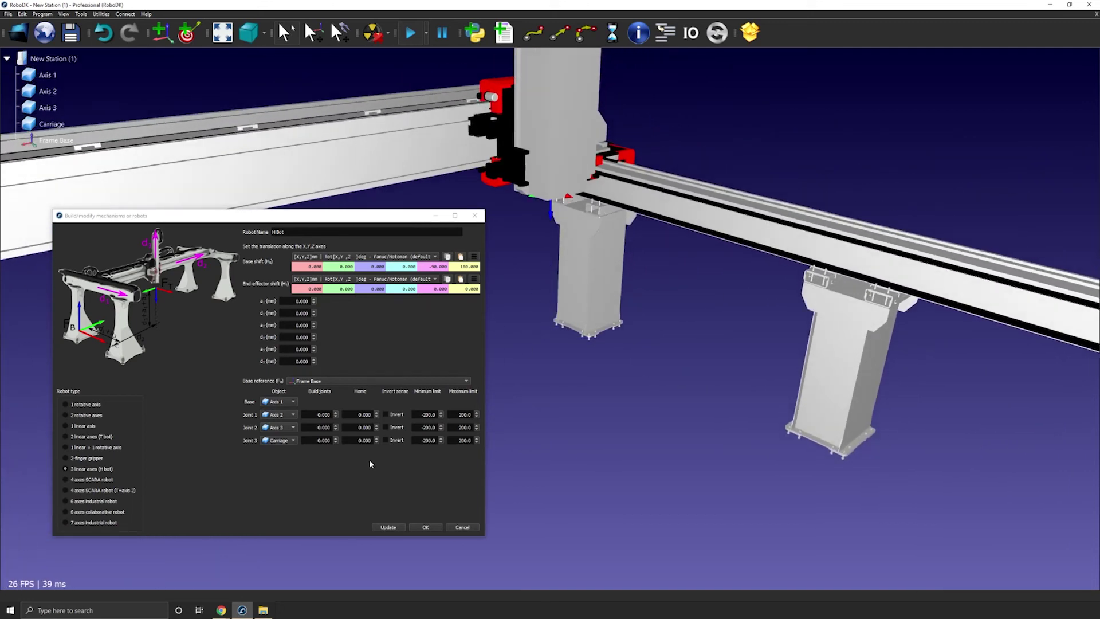
scroll(558, 196, "down", 3)
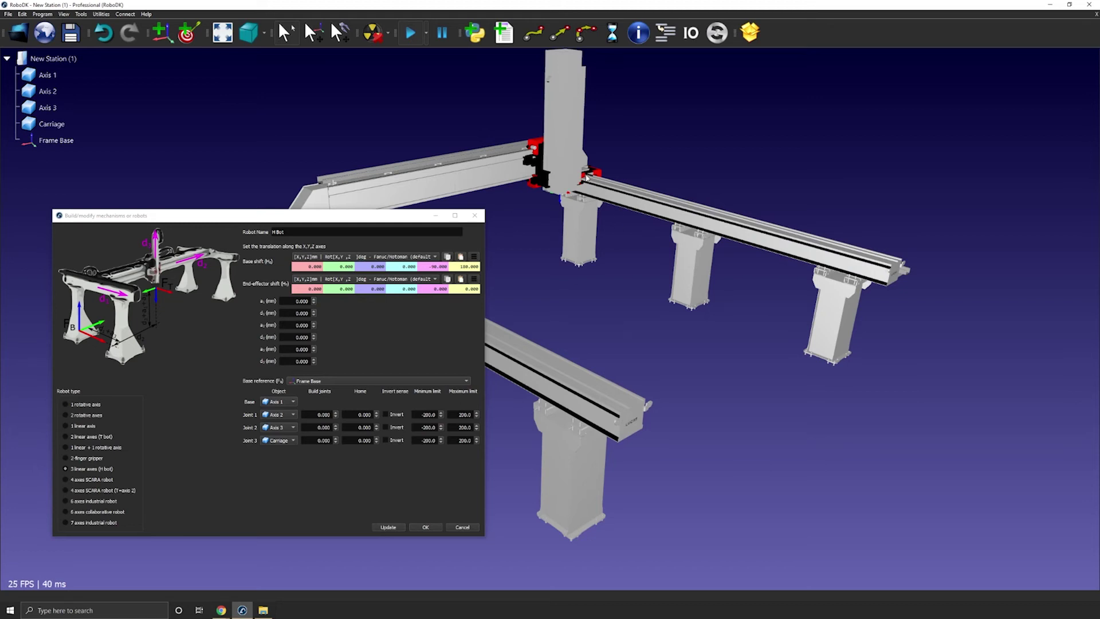
middle_click_drag(712, 243, 762, 220)
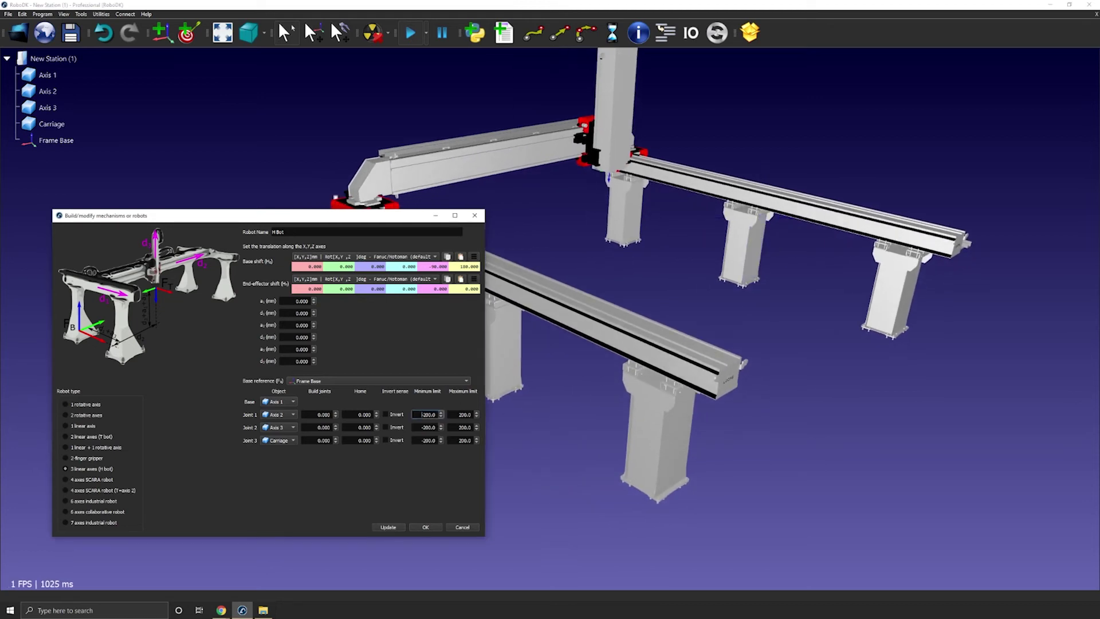
double_click(429, 415)
type("0")
key("Tab")
type("77")
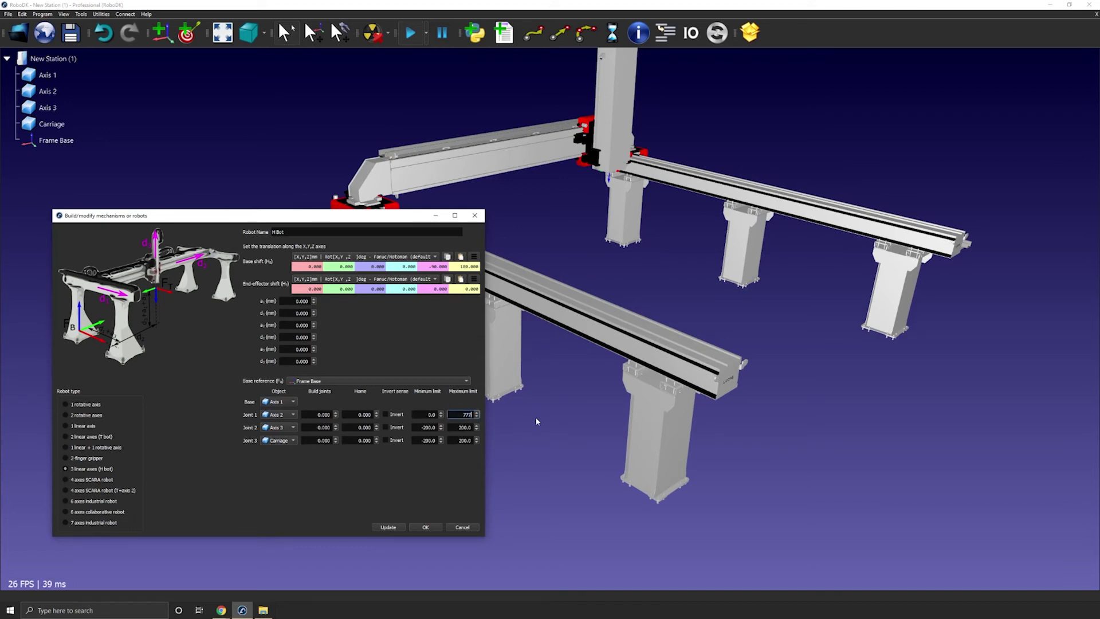
type("750")
left_click(383, 527)
- Move the mechanism builder aside and hide the original Axis 1, Axis 2, Axis 3, Carriage and Frame Base items
scroll(650, 337, "down", 1)
middle_click_drag(649, 337, 712, 294)
right_click_drag(712, 297, 700, 320)
scroll(699, 321, "down", 2)
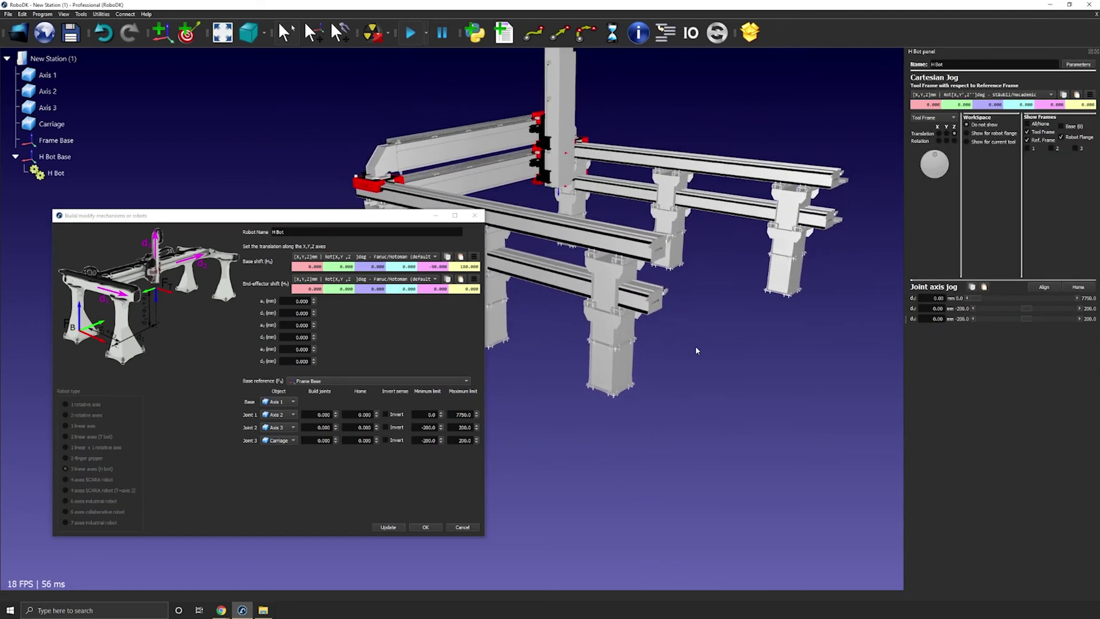
left_click_drag(276, 215, 228, 267)
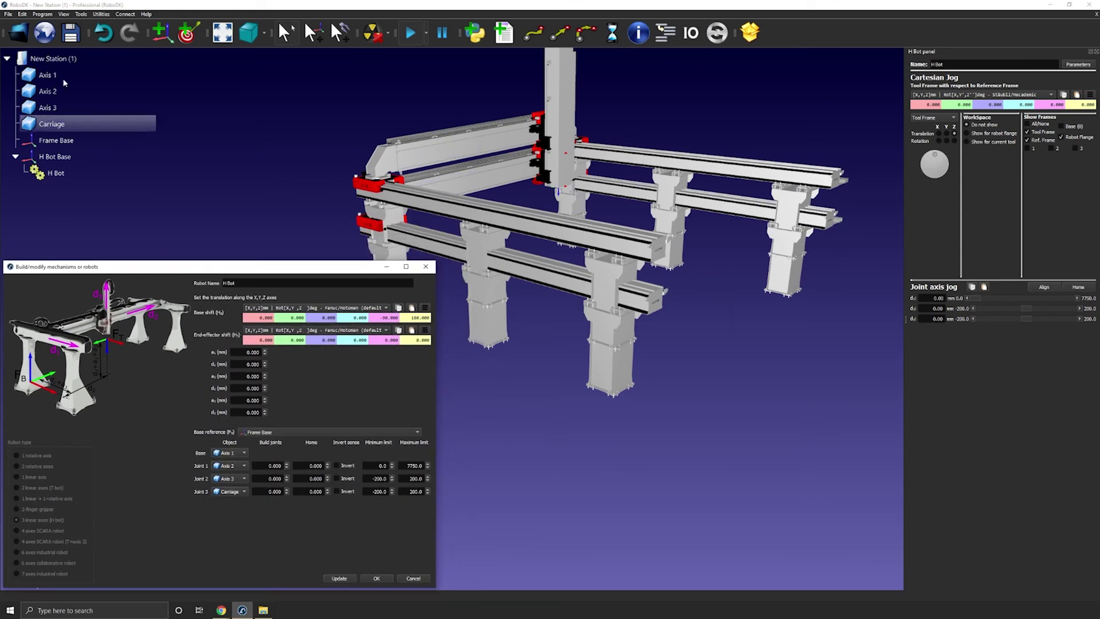
left_click(46, 142)
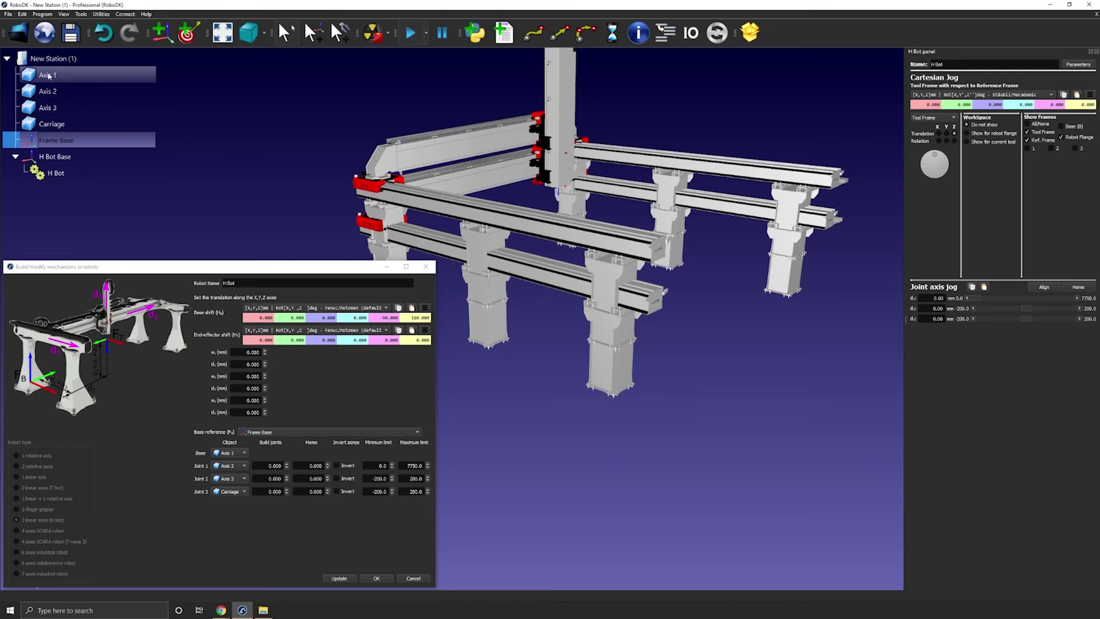
left_click(48, 73, "ctrl")
left_click(43, 142)
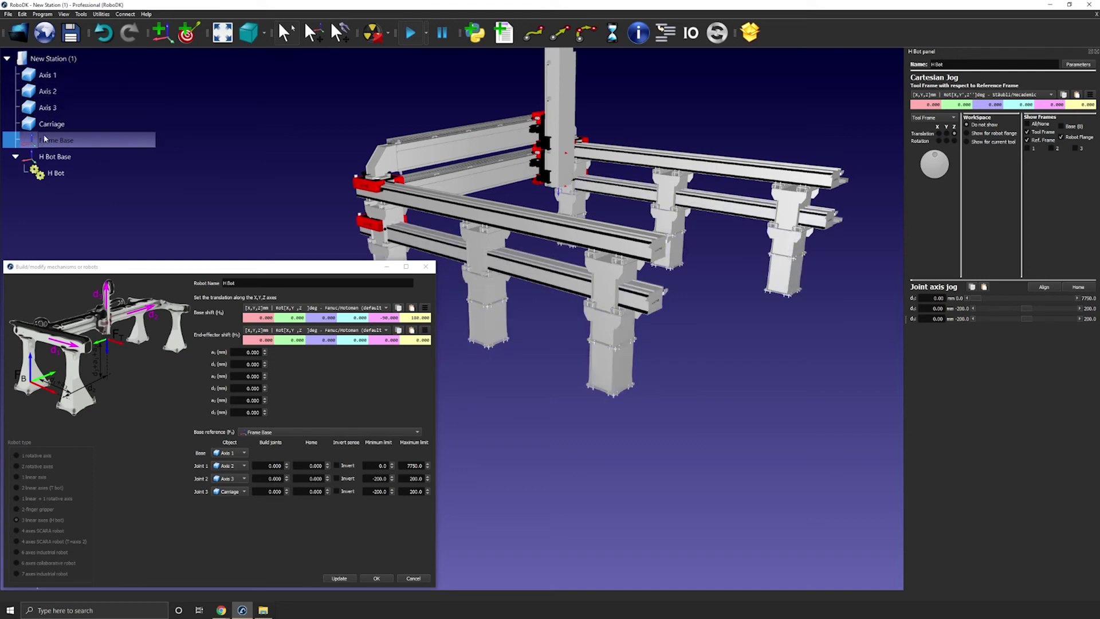
left_click(44, 76, "shift")
left_click(304, 112)
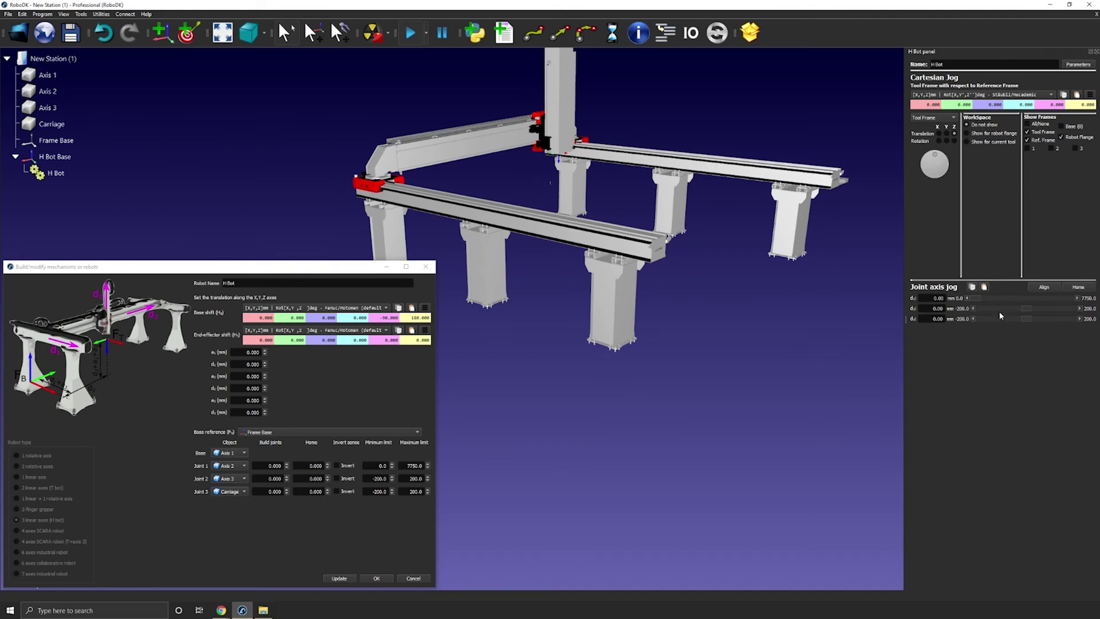
- Set joint 2's limits to 0 and 5000 mm, update the mechanism, and jog joints 1 and 2 to test their travel
mouse_move(975, 299)
left_mouse_down()
mouse_move(1070, 297)
mouse_move(976, 298)
left_mouse_up()
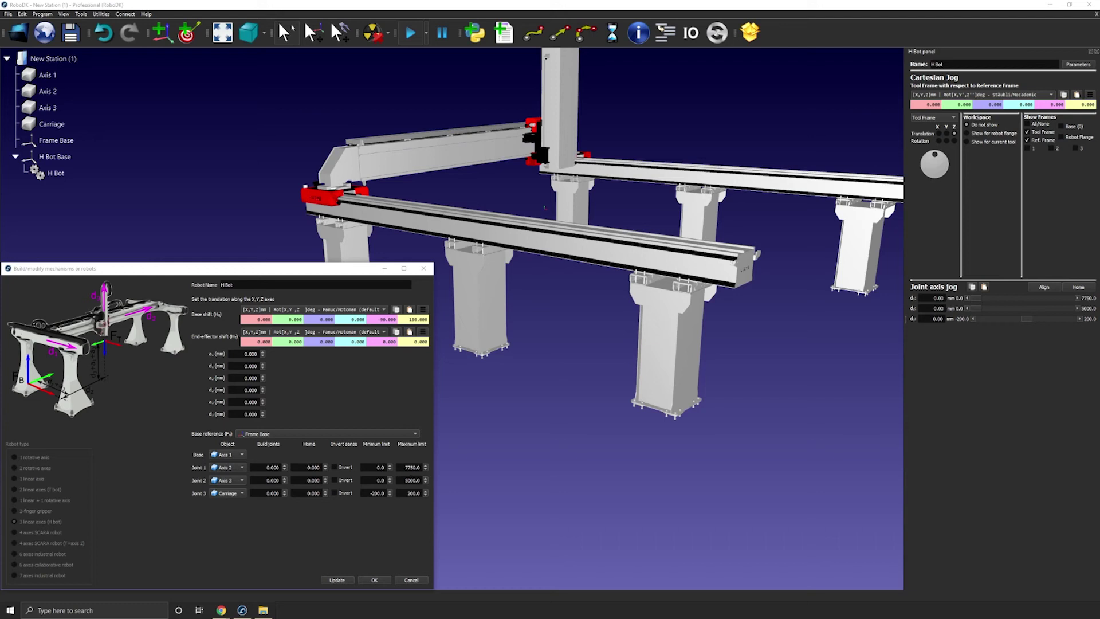
left_click(328, 580)
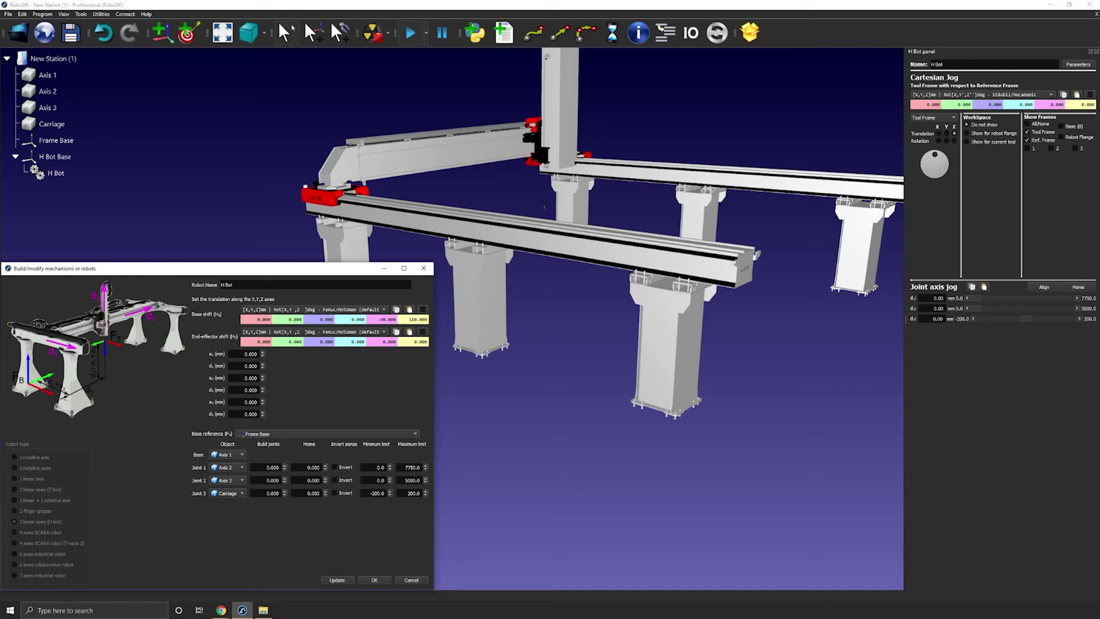
left_click_drag(972, 308, 1009, 319)
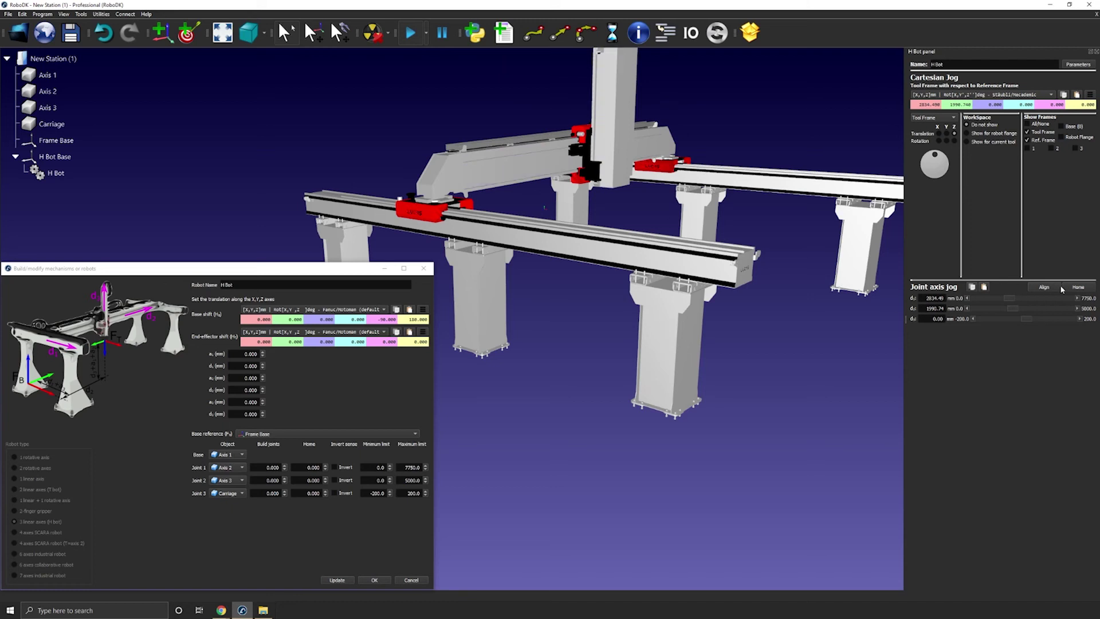
- Return the mechanism to its home position and update it with joint 3 limits of 0 and 2000 mm
left_click(1077, 287)
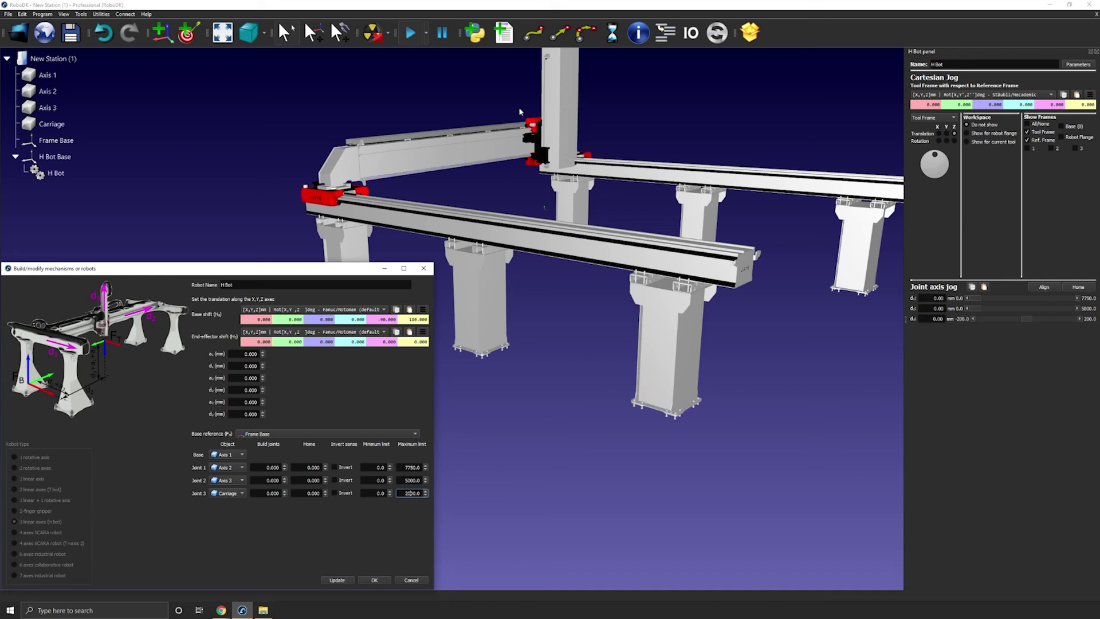
left_click_drag(566, 136, 527, 202)
scroll(528, 202, "up", 3)
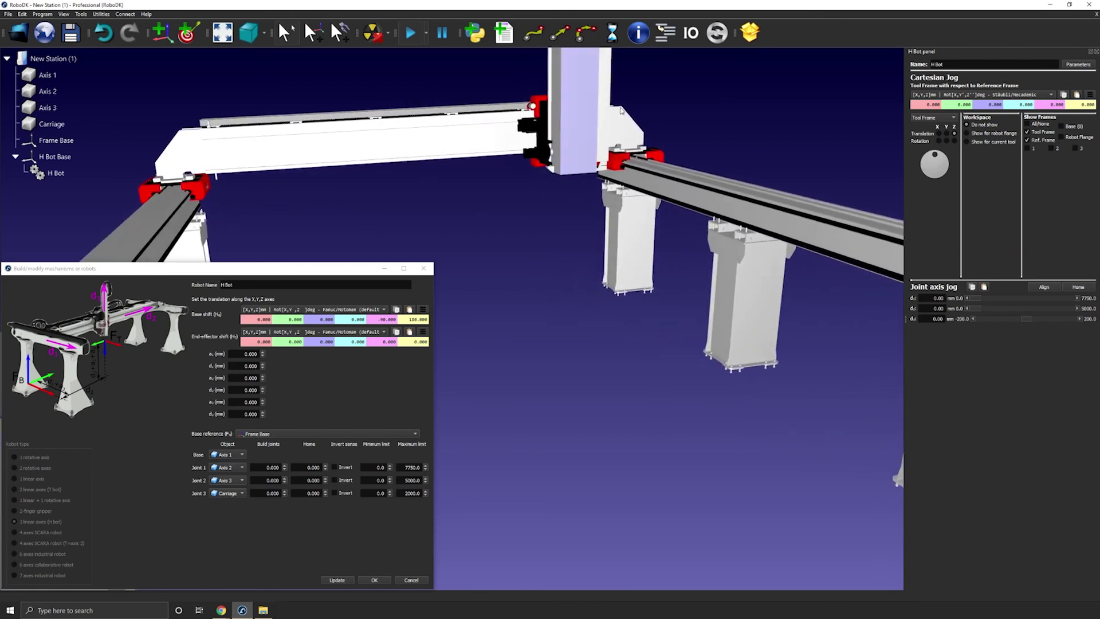
right_click_drag(642, 240, 665, 206)
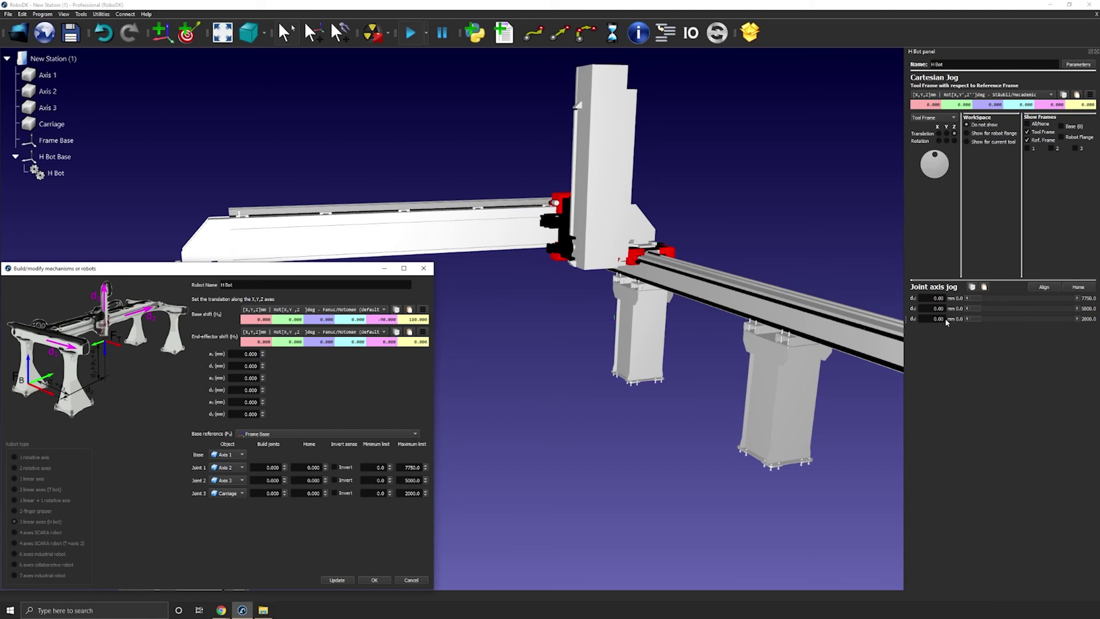
- Invert joint 3 with build and home values of 2000 mm and d₃ of -2000 mm, and jog it to test its vertical travel
mouse_move(990, 321)
left_mouse_down()
mouse_move(1088, 322)
mouse_move(977, 327)
left_mouse_up()
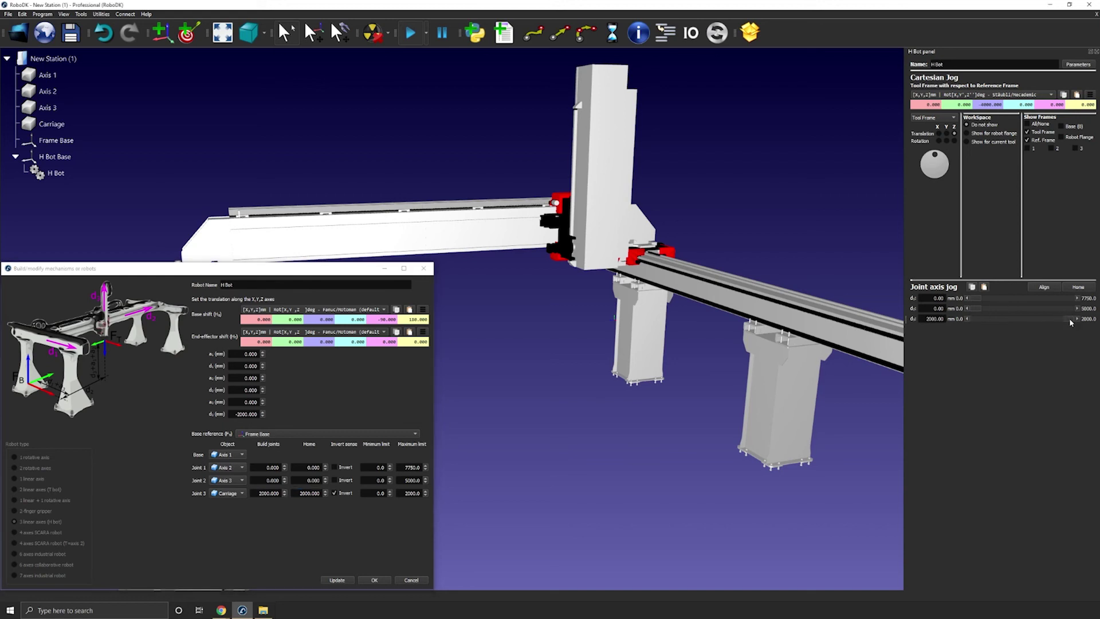
mouse_move(1070, 322)
left_mouse_down()
mouse_move(974, 340)
mouse_move(1087, 342)
mouse_move(966, 344)
mouse_move(1078, 328)
left_mouse_up()
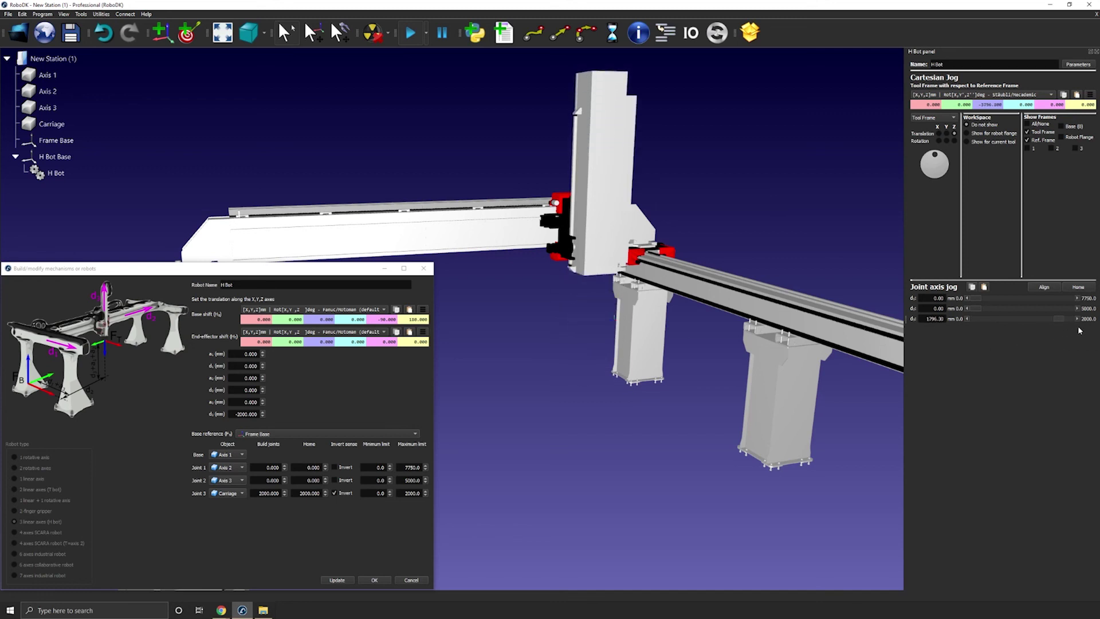
scroll(641, 403, "down", 2)
right_click_drag(628, 413, 665, 346)
left_click_drag(667, 346, 835, 323)
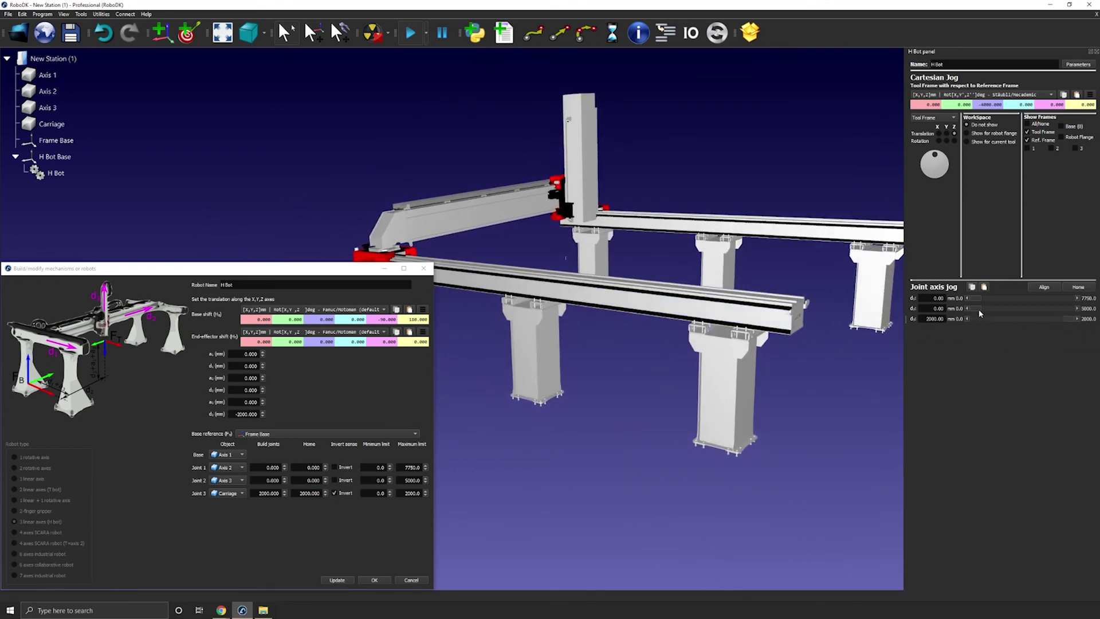
- Test joint 2's travel along the crossbeam and accept the finished H Bot mechanism
left_click_drag(974, 309, 945, 305)
right_click_drag(819, 315, 681, 338)
scroll(680, 370, "down", 4)
middle_click_drag(665, 363, 676, 357)
left_click(371, 580)
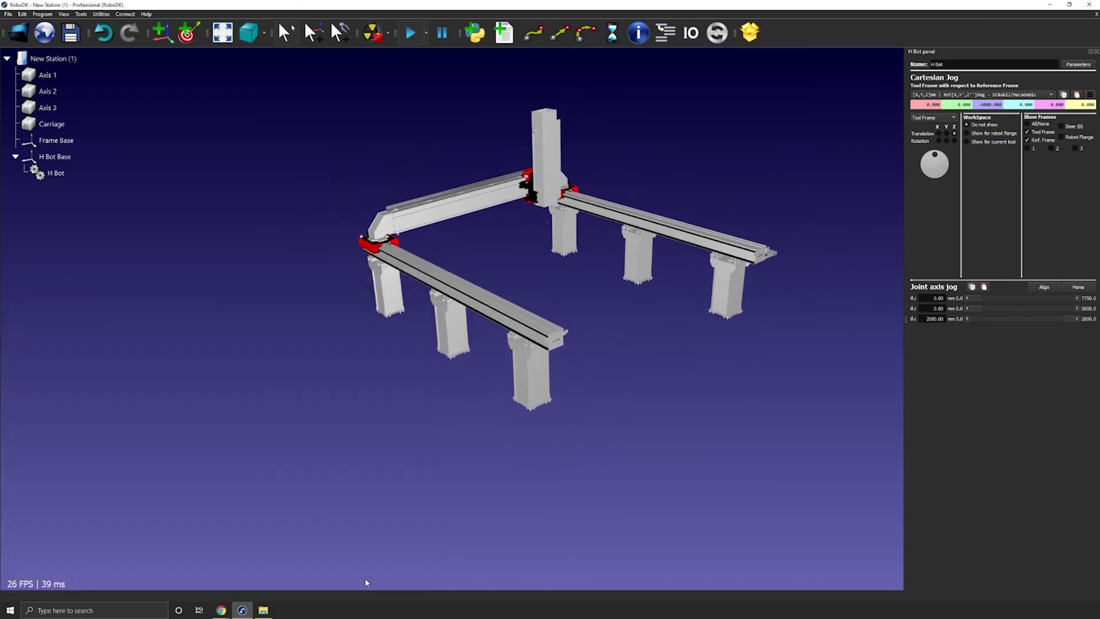
- Jog the finished H Bot to about 2512 mm on joint 1 and about 2685 mm on joint 2
mouse_move(460, 382)
left_mouse_down()
mouse_move(454, 405)
mouse_move(457, 395)
left_mouse_up()
scroll(457, 396, "up", 5)
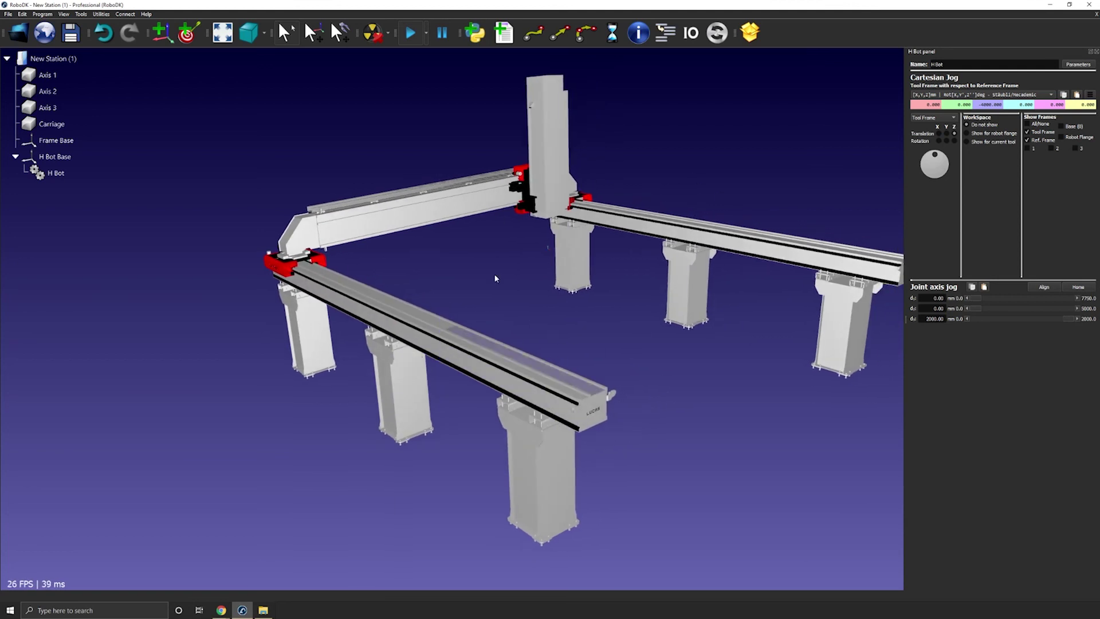
left_click_drag(980, 298, 1028, 313)
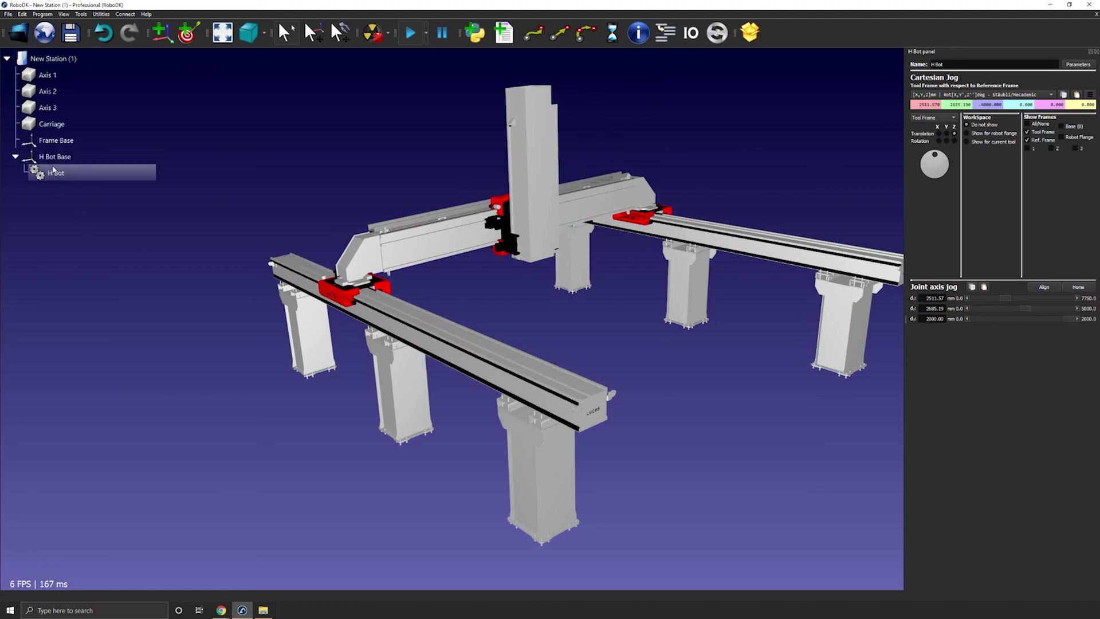
- Turn on the visibility of H Bot Base together with the H Bot mechanism
left_click(53, 170)
left_click(50, 160, "ctrl")
right_click(49, 162)
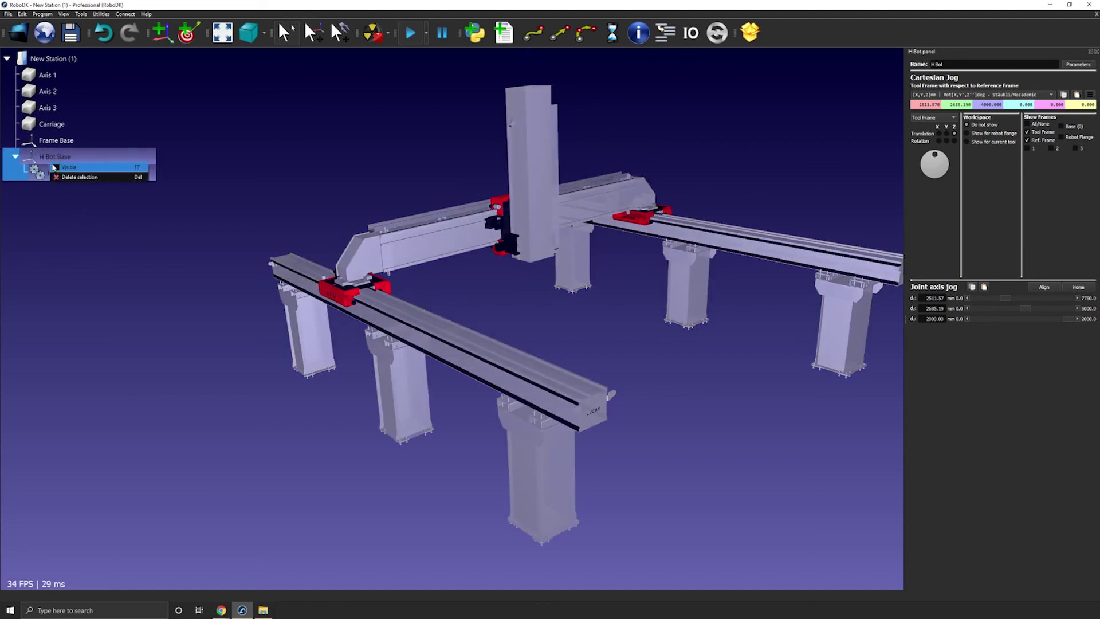
left_click(56, 170)
- Start saving the H Bot mechanism as a robot file
mouse_move(56, 170)
left_mouse_down()
mouse_move(49, 226)
mouse_move(45, 179)
left_mouse_up()
right_click(45, 179)
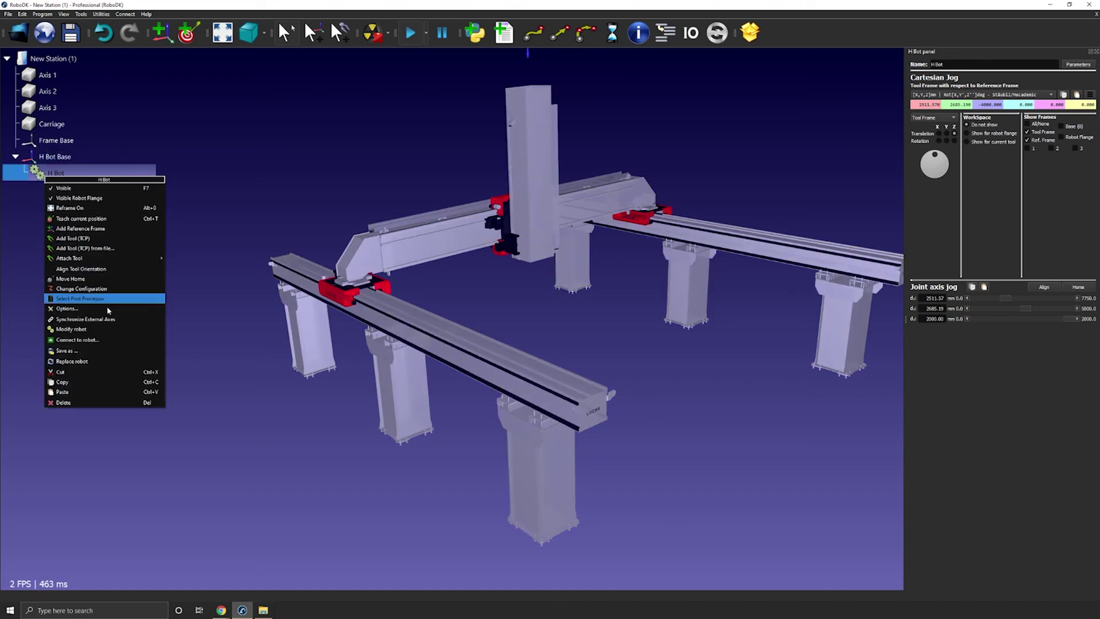
left_click(81, 351)
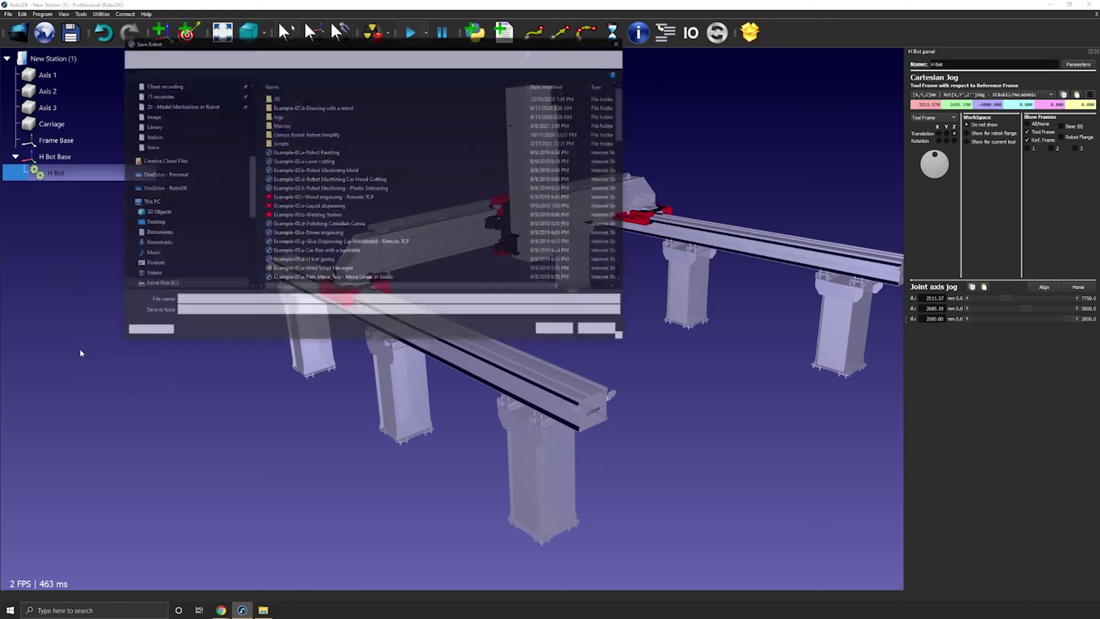